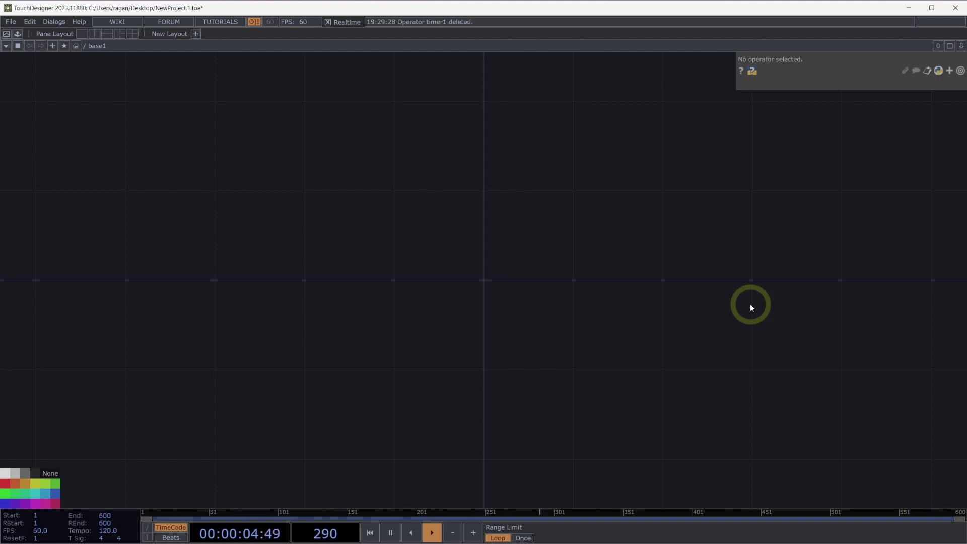
Add a Timer CHOP to the empty network.
{"action": "double_click", "coordinate": [607, 275]}
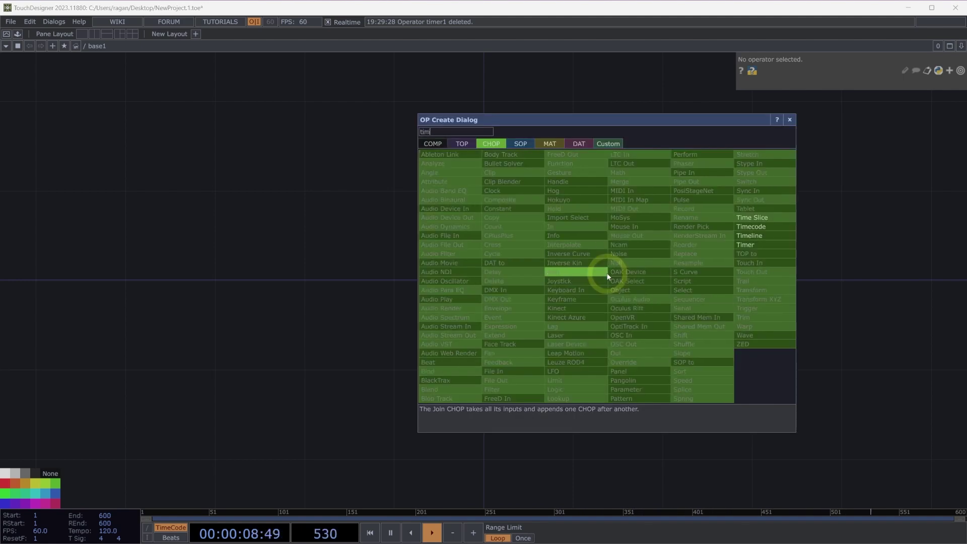
{"action": "left_click", "coordinate": [748, 246]}
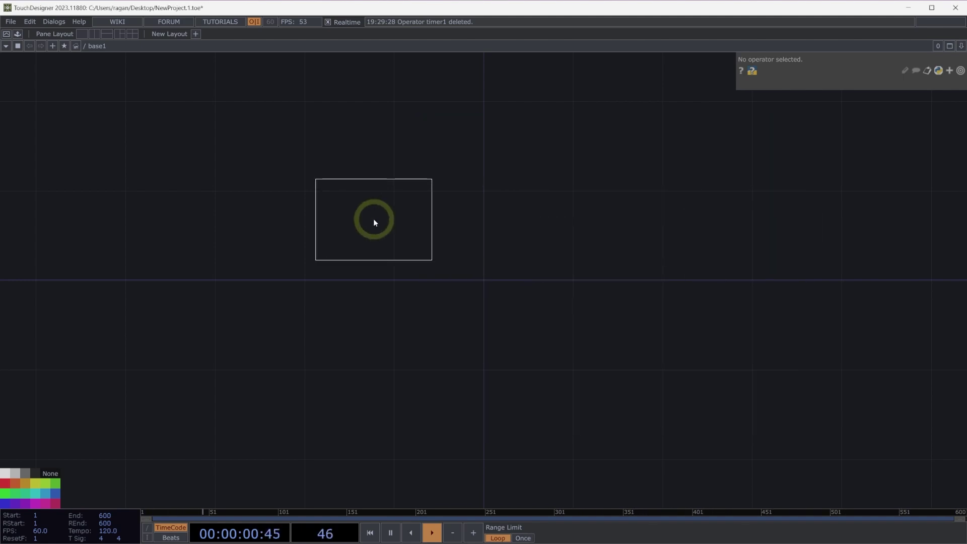
{"action": "left_click", "coordinate": [374, 219]}
{"action": "left_click_drag", "start_coordinate": [374, 219], "coordinate": [351, 238]}
{"action": "scroll", "coordinate": [351, 237], "scroll_direction": "up", "scroll_amount": 3}
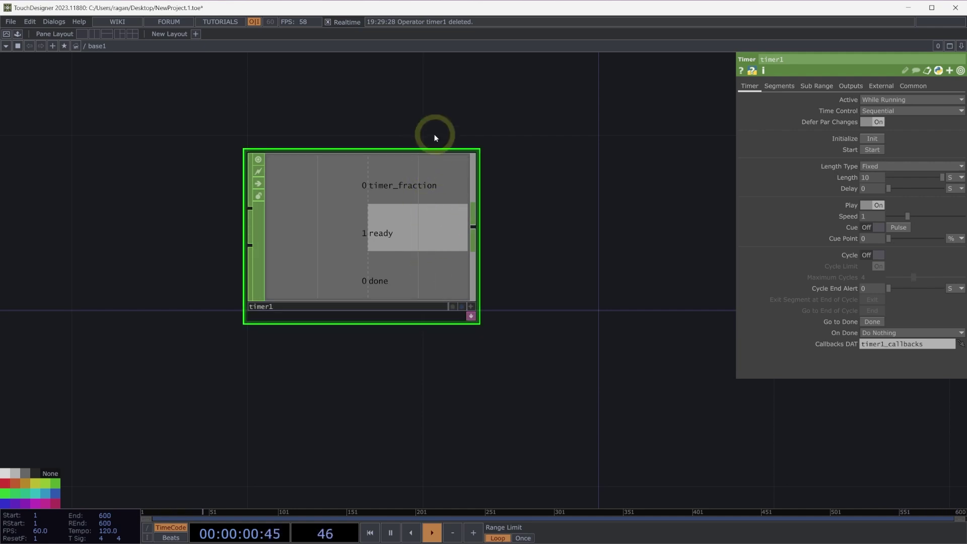
Set the timer's length to 2 seconds and start it.
{"action": "left_click", "coordinate": [872, 178]}
{"action": "type", "text": "2"}
{"action": "key", "text": "Return"}
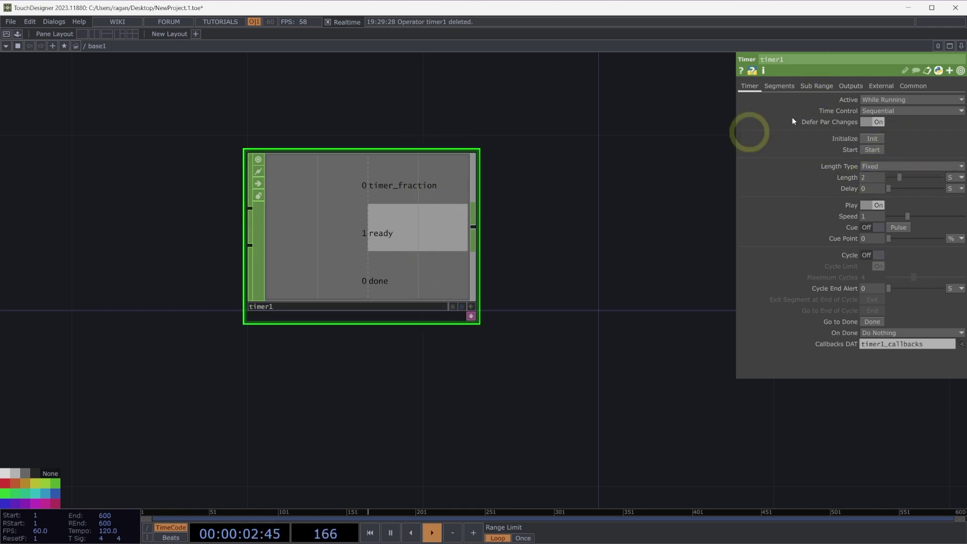
{"action": "left_click", "coordinate": [872, 150]}
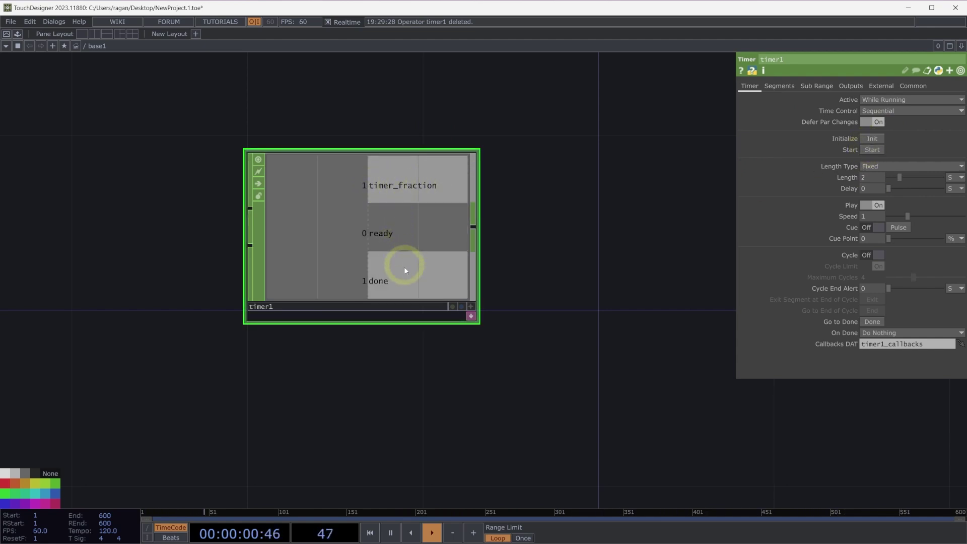
Initialize the timer and start it again to check its ready and done channels.
{"action": "left_click", "coordinate": [872, 138]}
{"action": "left_click", "coordinate": [384, 222]}
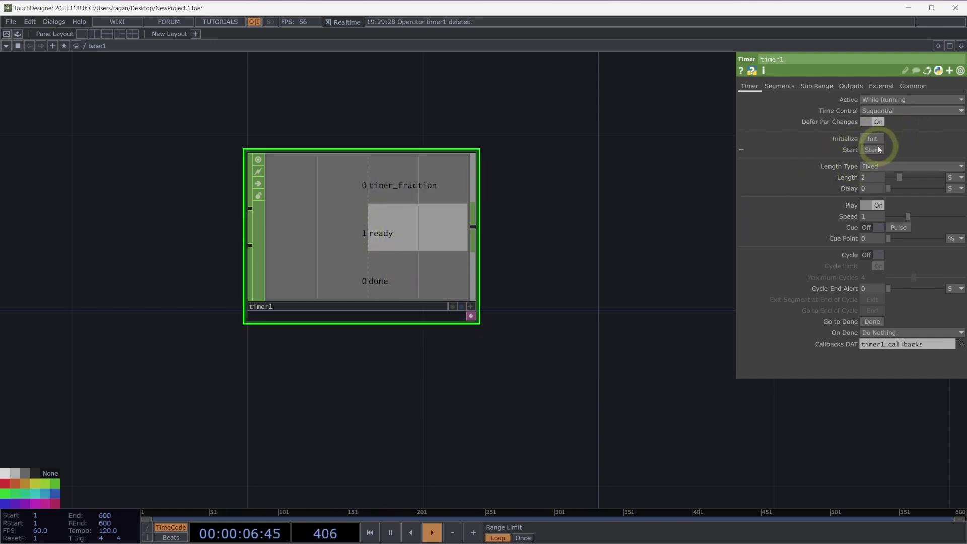
{"action": "left_click", "coordinate": [873, 150]}
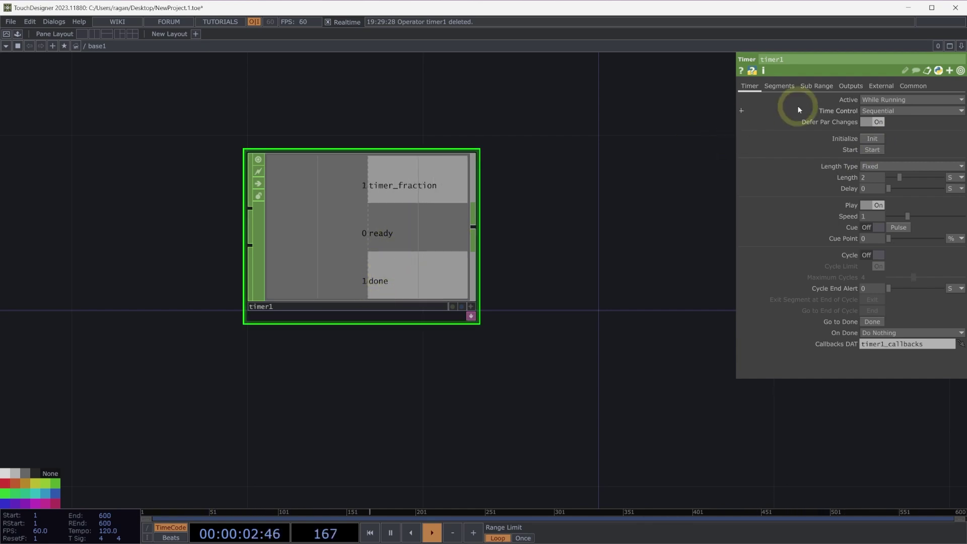
Turn on the Running output channel of the Timer CHOP.
{"action": "left_click", "coordinate": [849, 87]}
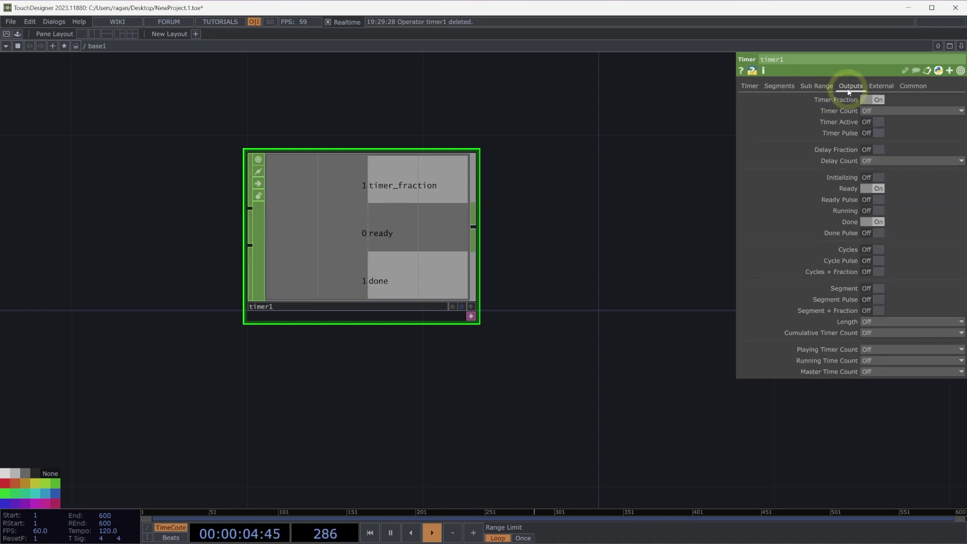
{"action": "left_click", "coordinate": [871, 211]}
{"action": "left_click", "coordinate": [402, 214]}
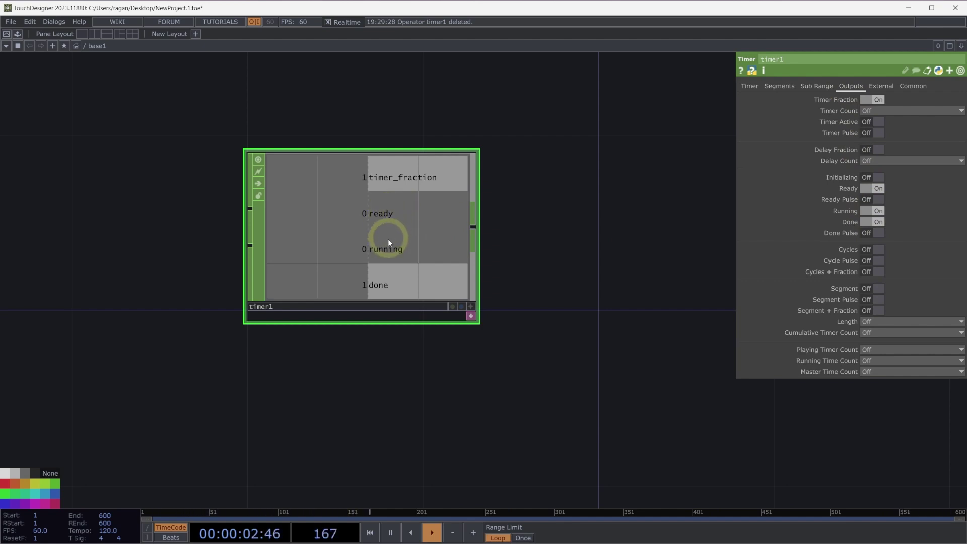
Append a Select CHOP to the timer's output and line it up beside timer1.
{"action": "scroll", "coordinate": [568, 378], "scroll_direction": "down", "scroll_amount": 3}
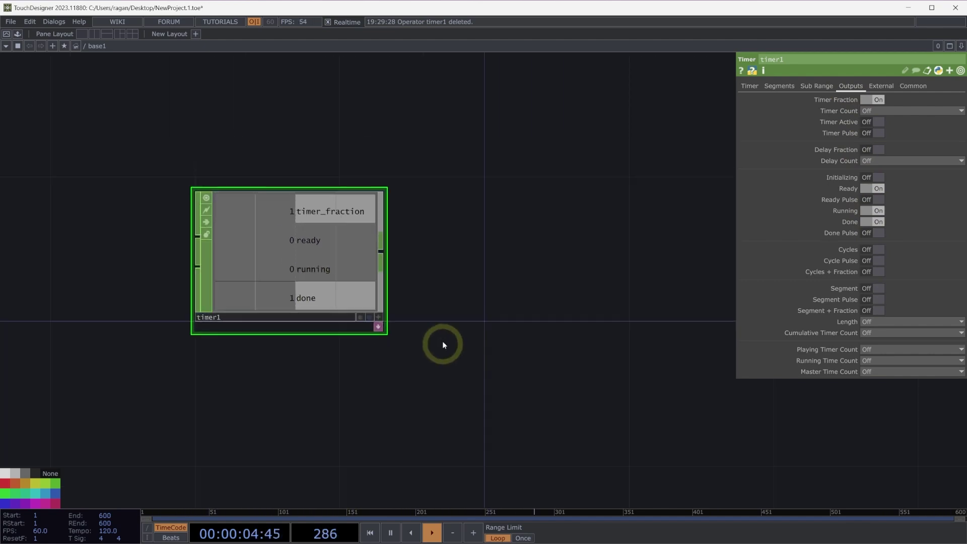
{"action": "left_click_drag", "start_coordinate": [460, 300], "coordinate": [409, 292]}
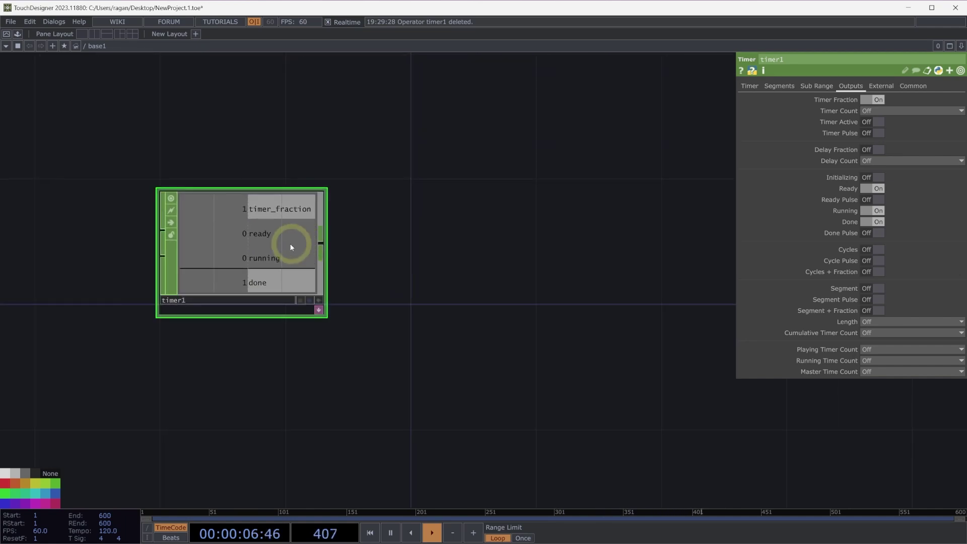
{"action": "left_click", "coordinate": [324, 248]}
{"action": "type", "text": "sel"}
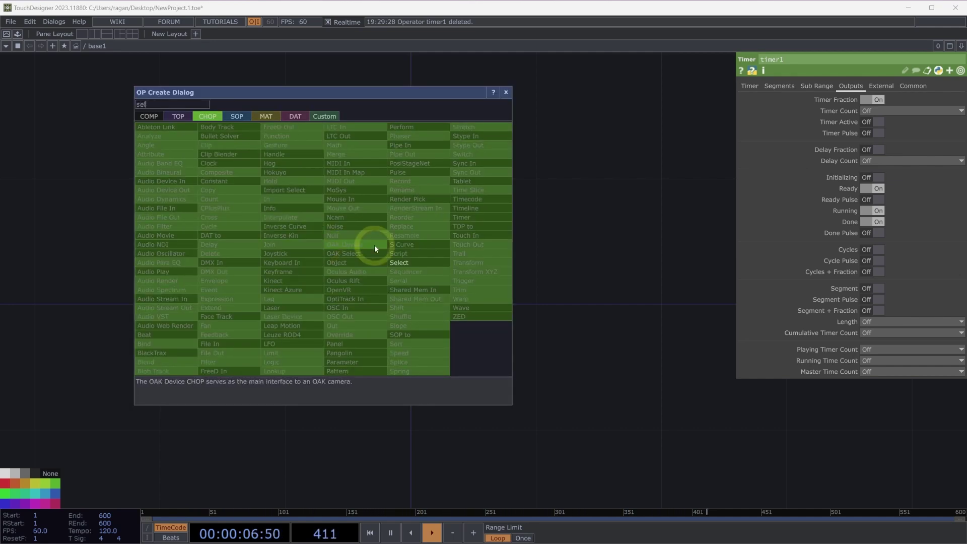
{"action": "left_click", "coordinate": [403, 262]}
{"action": "left_click", "coordinate": [470, 222]}
{"action": "left_click_drag", "start_coordinate": [480, 252], "coordinate": [496, 267]}
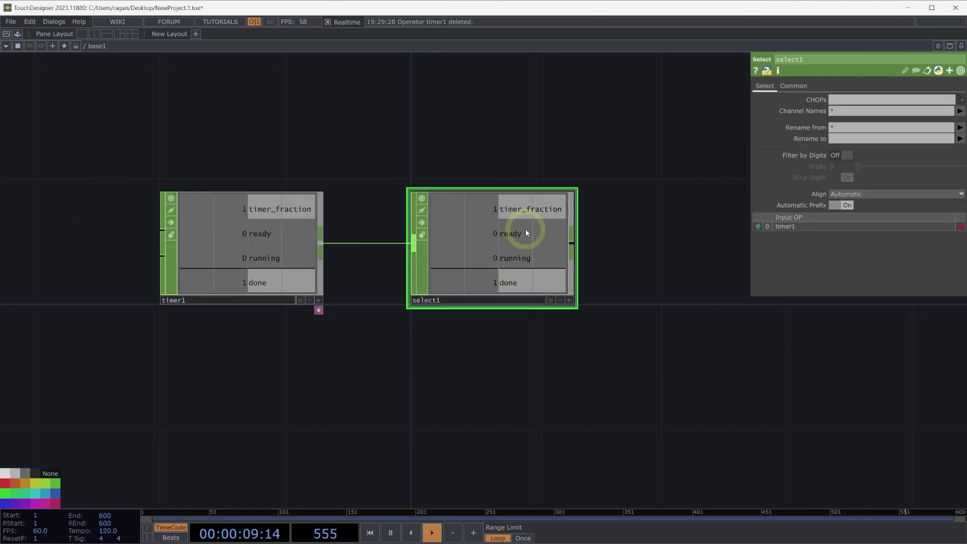
Limit the Select CHOP to the ready, running and done channels, in that order.
{"action": "left_click", "coordinate": [961, 111]}
{"action": "left_click", "coordinate": [933, 141]}
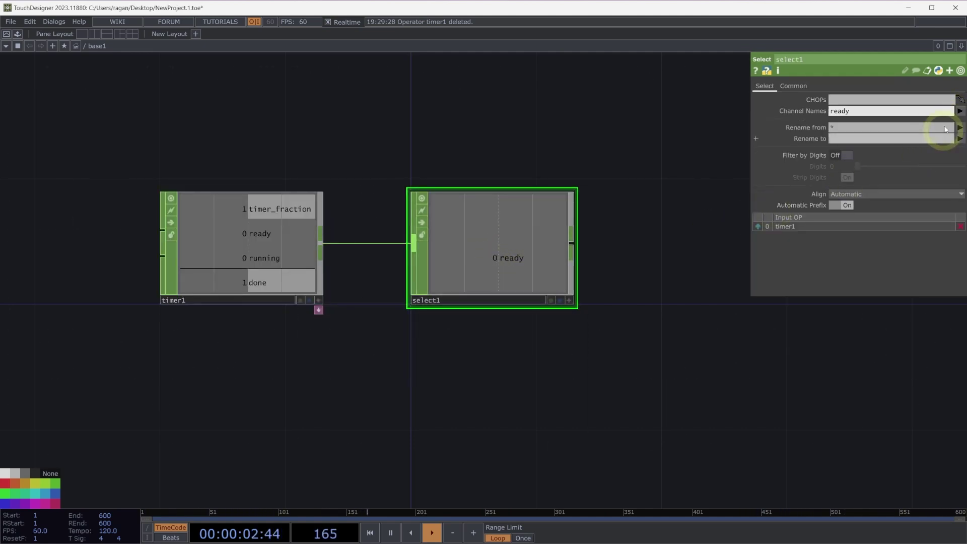
{"action": "left_click", "coordinate": [950, 151]}
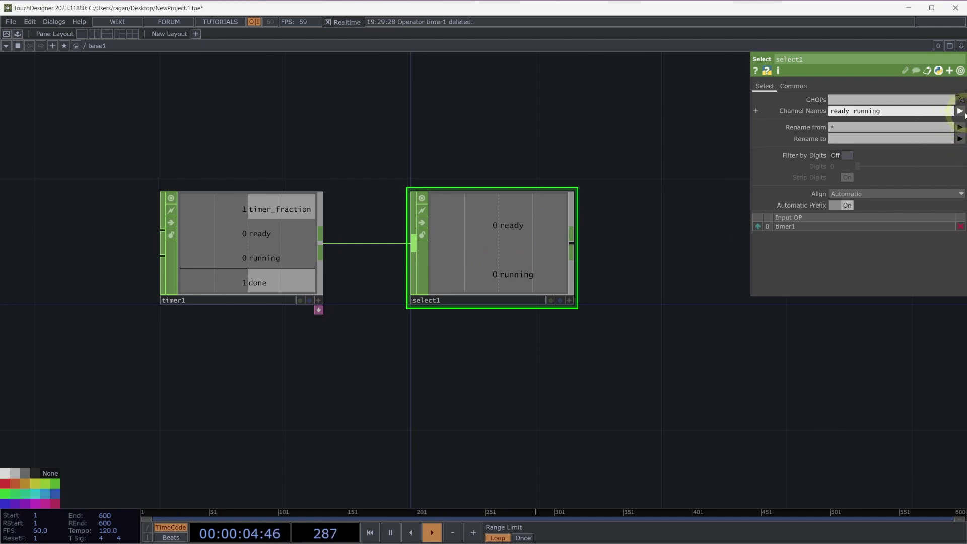
{"action": "left_click", "coordinate": [961, 111]}
{"action": "left_click", "coordinate": [943, 164]}
Append a Fan CHOP to select1 and set its operation to Fan In.
{"action": "left_click_drag", "start_coordinate": [681, 237], "coordinate": [493, 234]}
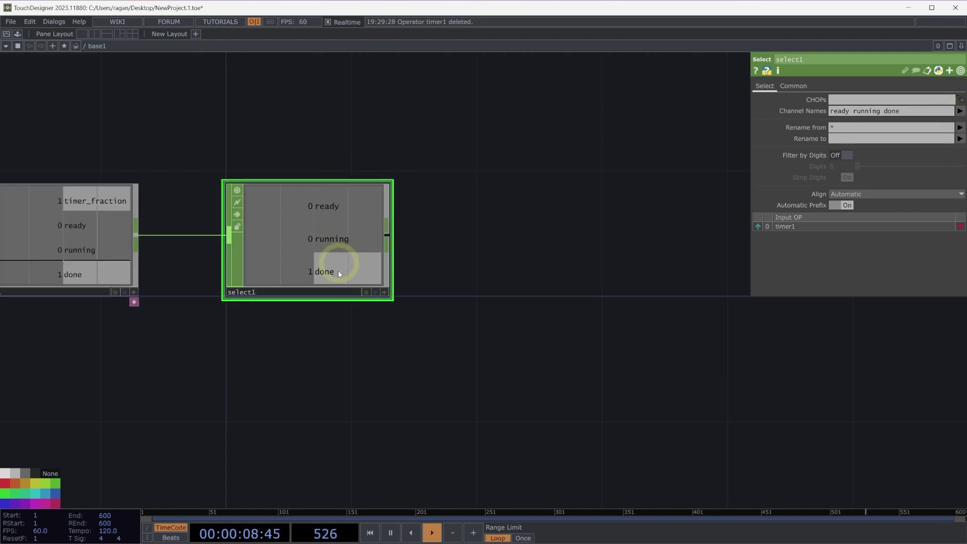
{"action": "right_click", "coordinate": [388, 237]}
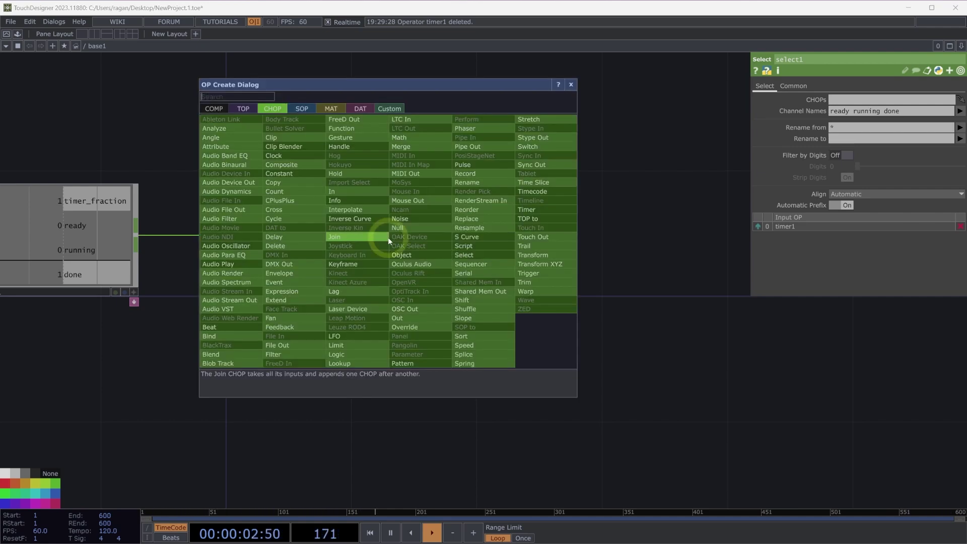
{"action": "type", "text": "fan"}
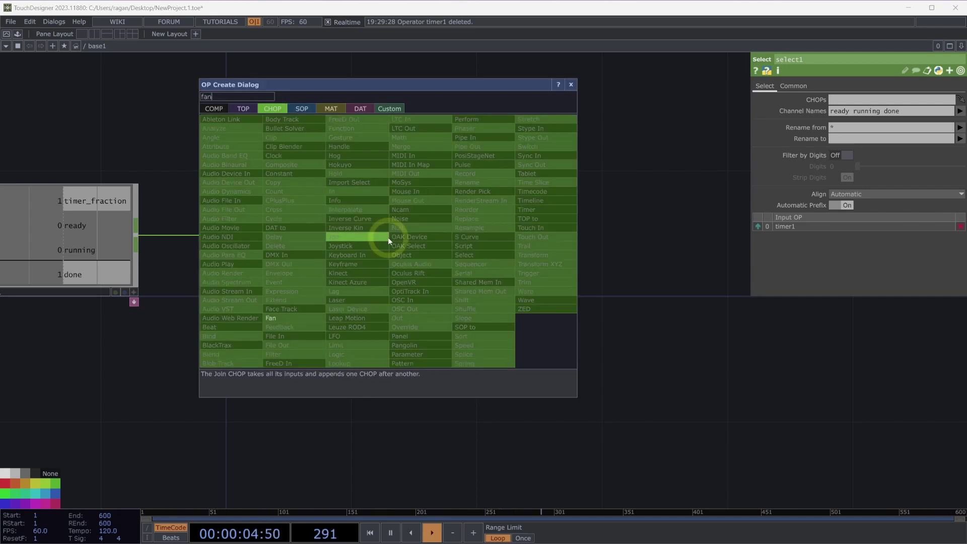
{"action": "left_click", "coordinate": [301, 319]}
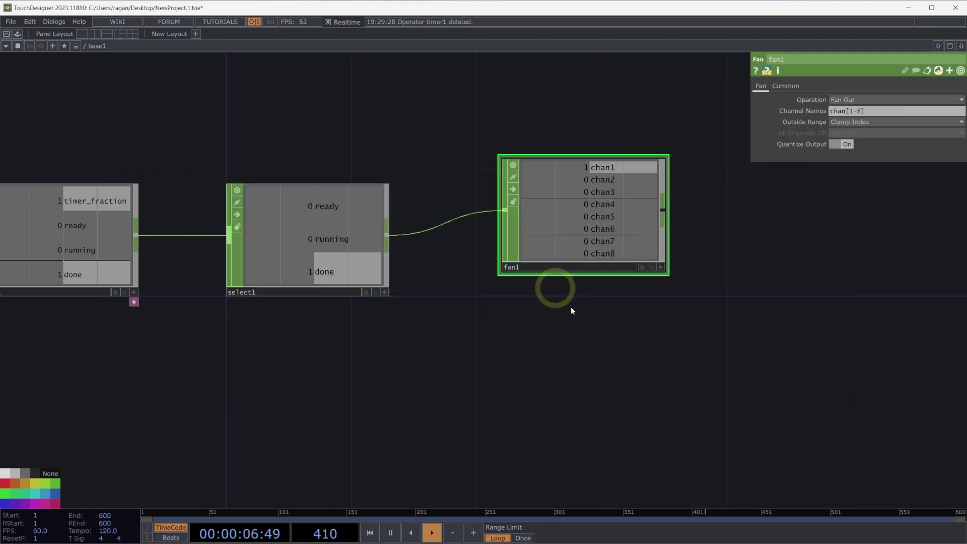
{"action": "left_click", "coordinate": [541, 252]}
{"action": "left_click", "coordinate": [892, 99]}
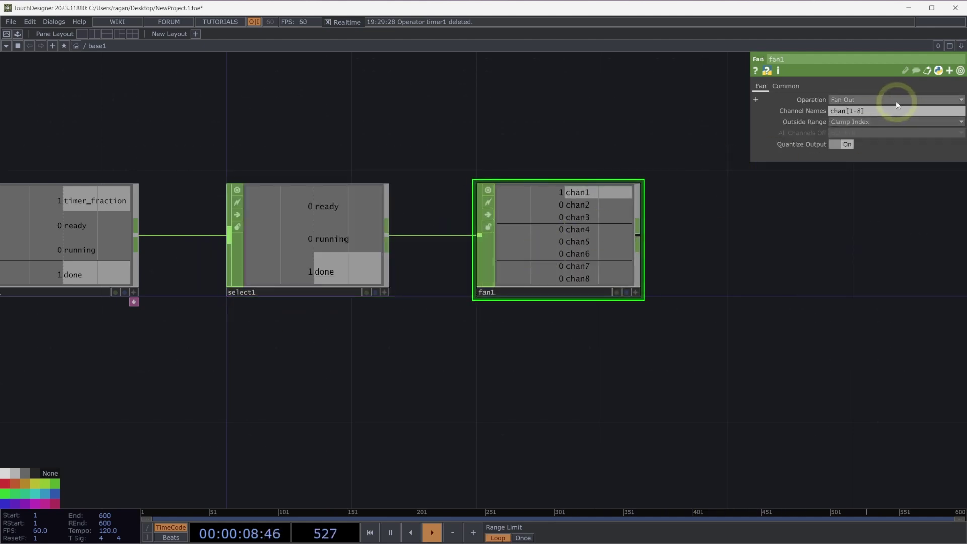
{"action": "left_click", "coordinate": [845, 120]}
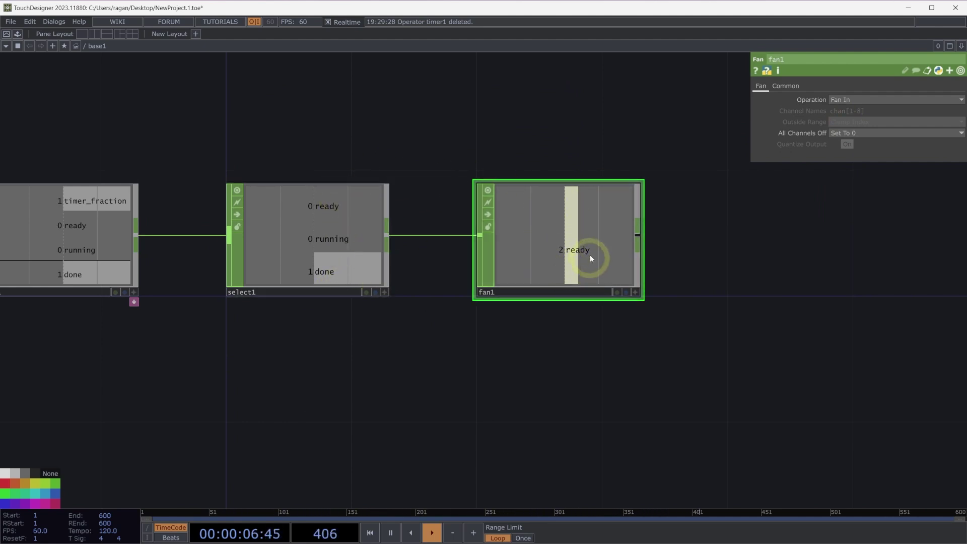
Append a Rename CHOP to fan1 and rename its channel to timer_state.
{"action": "left_click_drag", "start_coordinate": [562, 303], "coordinate": [559, 306]}
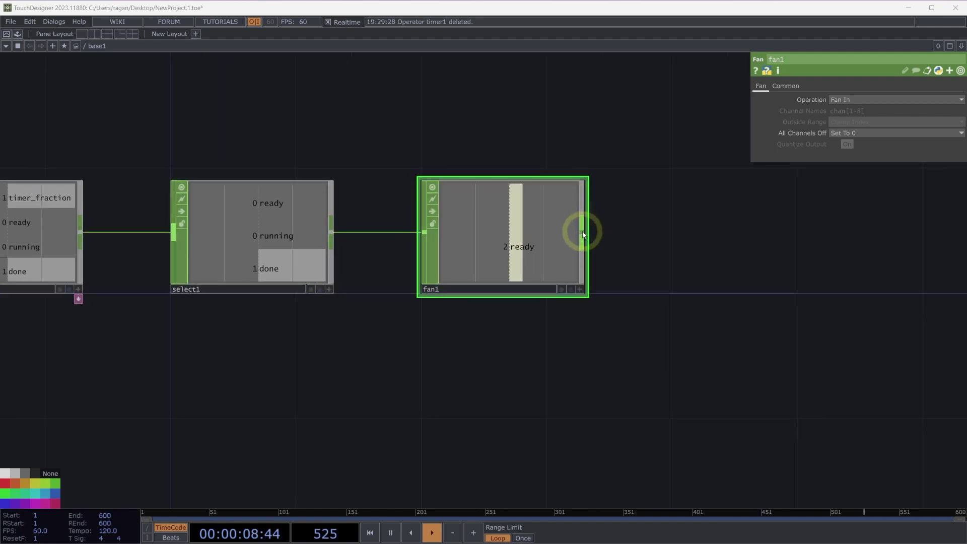
{"action": "right_click", "coordinate": [579, 222]}
{"action": "type", "text": "j"}
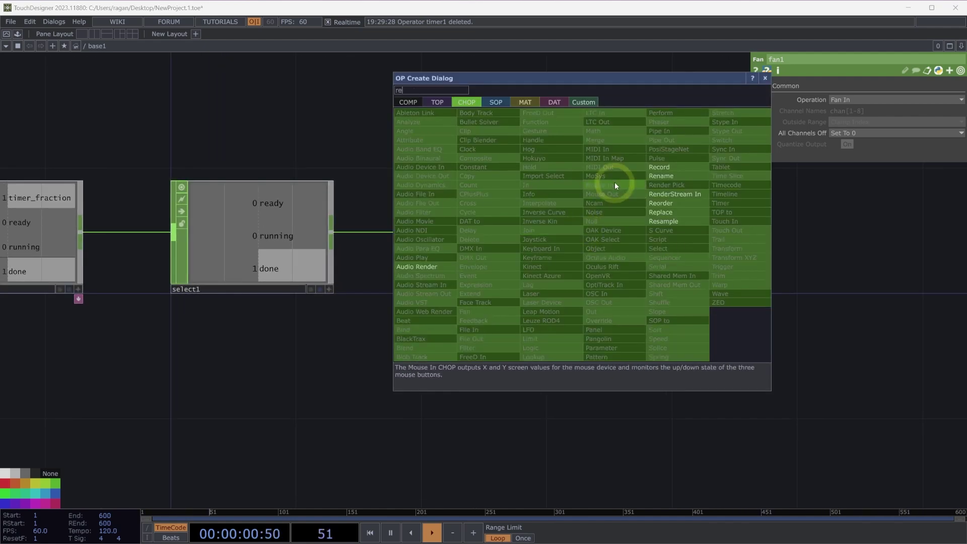
{"action": "key", "text": "Escape"}
{"action": "left_click", "coordinate": [751, 252]}
{"action": "left_click", "coordinate": [860, 135]}
{"action": "left_click", "coordinate": [885, 112]}
{"action": "type", "text": "timer_state"}
{"action": "key", "text": "Return"}
Initialize and start timer1 to check how timer_state responds through the CHOP chain.
{"action": "scroll", "coordinate": [817, 329], "scroll_direction": "down", "scroll_amount": 2}
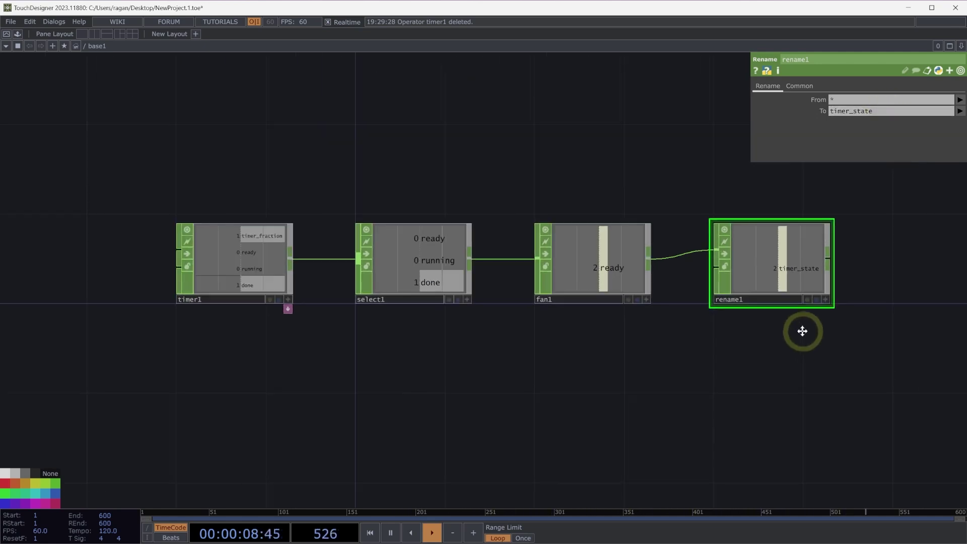
{"action": "left_click", "coordinate": [256, 248]}
{"action": "left_click_drag", "start_coordinate": [657, 149], "coordinate": [540, 126]}
{"action": "left_click", "coordinate": [751, 86]}
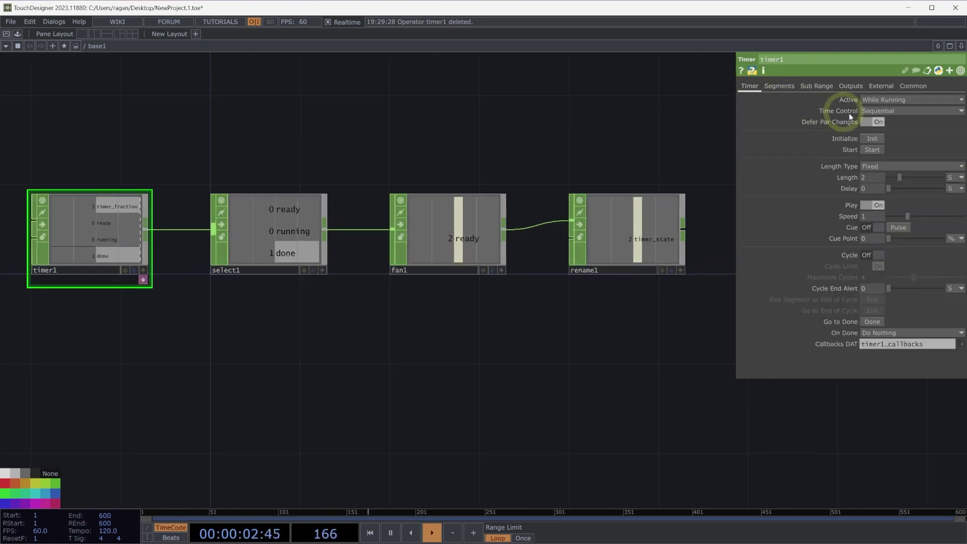
{"action": "left_click", "coordinate": [871, 138]}
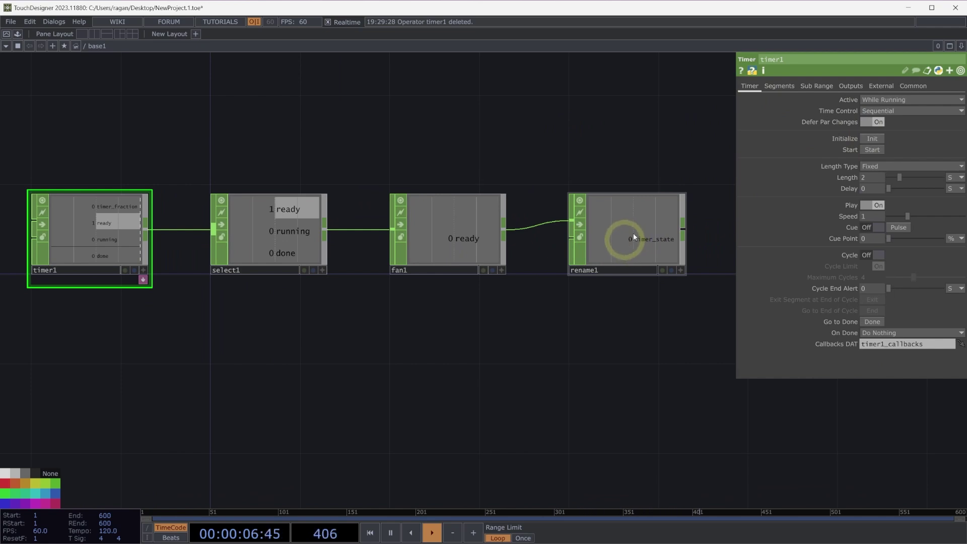
{"action": "left_click", "coordinate": [871, 150]}
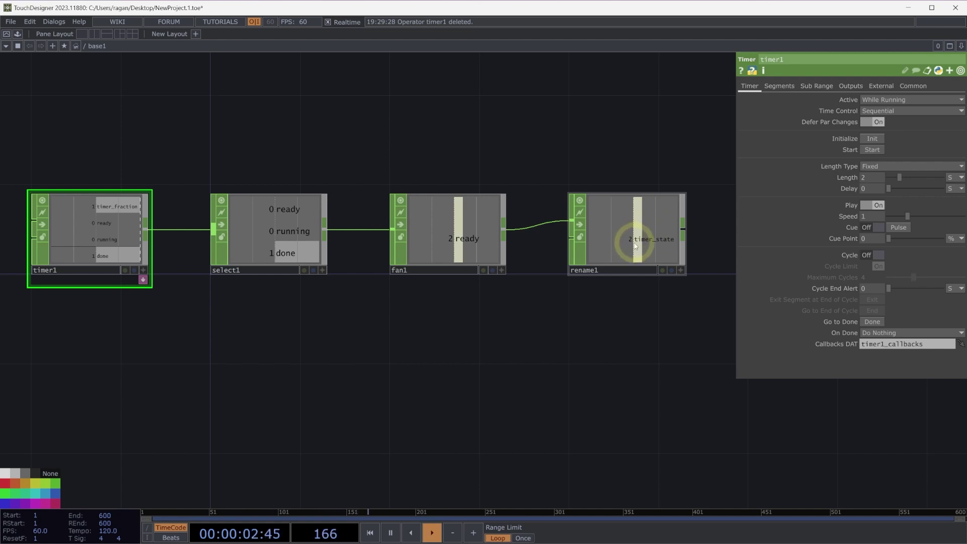
Append a Null CHOP to the output of rename1.
{"action": "left_click_drag", "start_coordinate": [629, 313], "coordinate": [546, 294]}
{"action": "scroll", "coordinate": [544, 243], "scroll_direction": "down", "scroll_amount": 4}
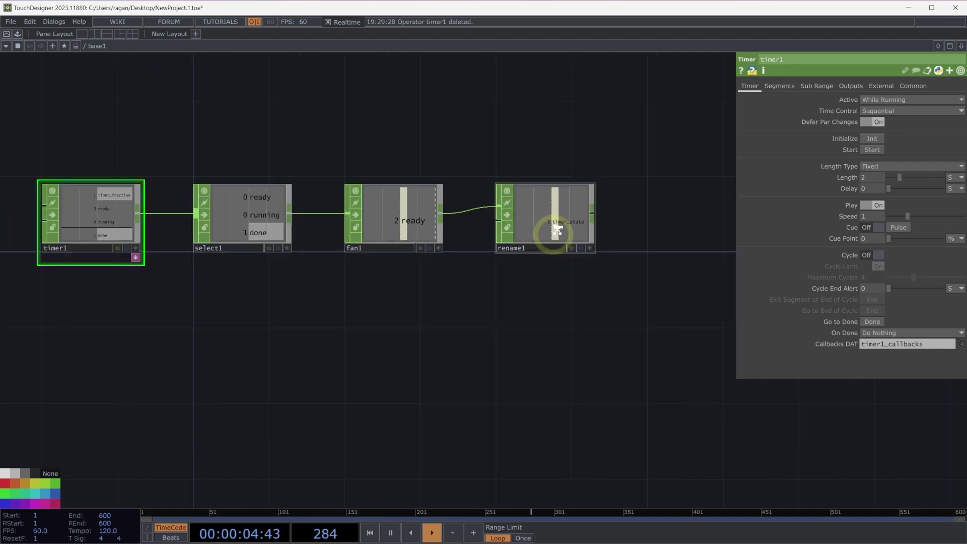
{"action": "left_click", "coordinate": [586, 220]}
{"action": "type", "text": "nul"}
{"action": "left_click", "coordinate": [609, 210]}
{"action": "left_click", "coordinate": [675, 217]}
Add a Text TOP to the empty area below the CHOP chain.
{"action": "key", "text": "Tab"}
{"action": "type", "text": "text"}
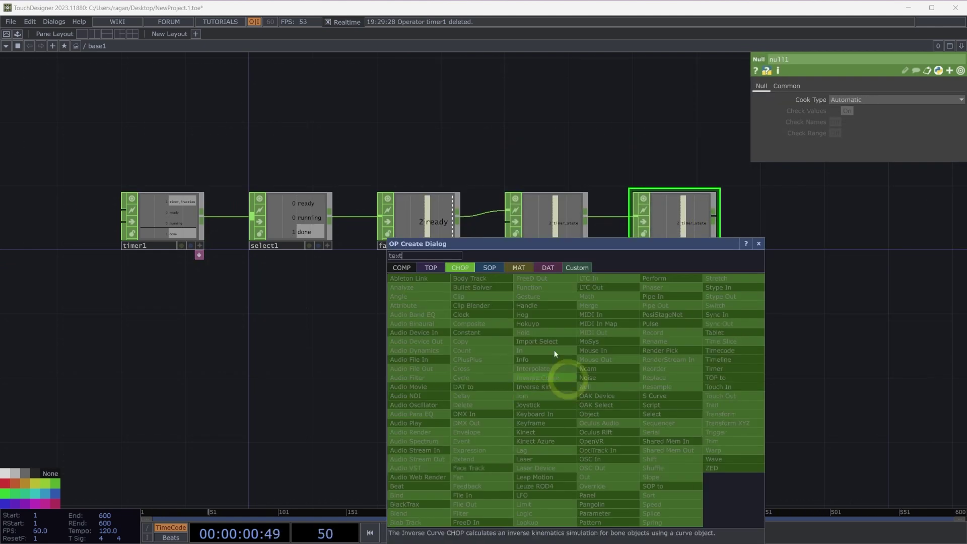
{"action": "left_click", "coordinate": [447, 278]}
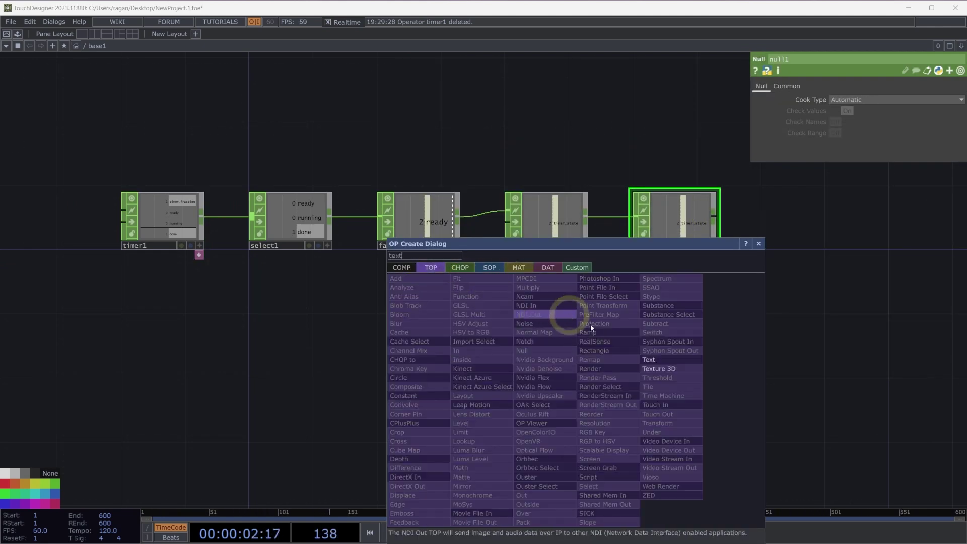
{"action": "left_click", "coordinate": [649, 359]}
{"action": "left_click", "coordinate": [524, 355]}
{"action": "scroll", "coordinate": [524, 347], "scroll_direction": "up", "scroll_amount": 3}
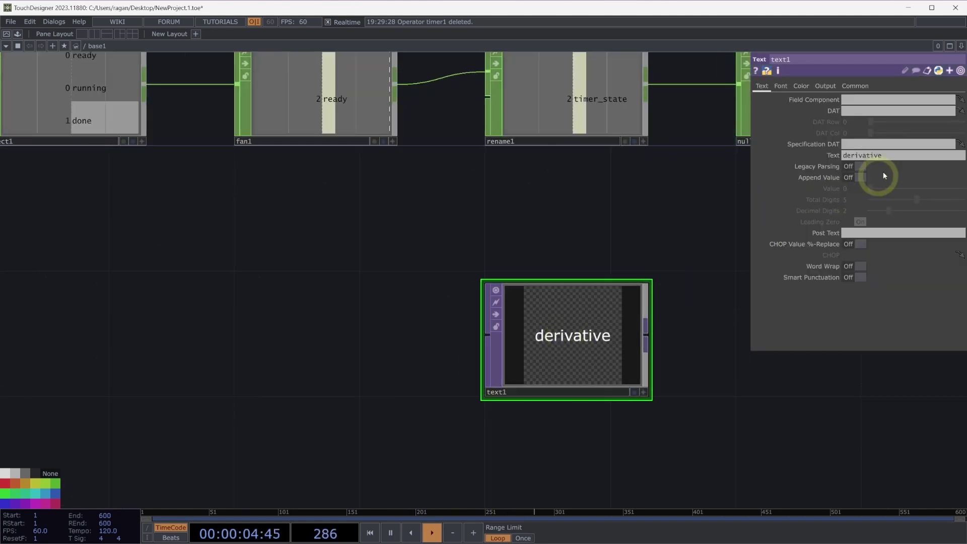
Set the text of the Text TOP to "standby".
{"action": "left_click", "coordinate": [879, 155]}
{"action": "type", "text": "standby"}
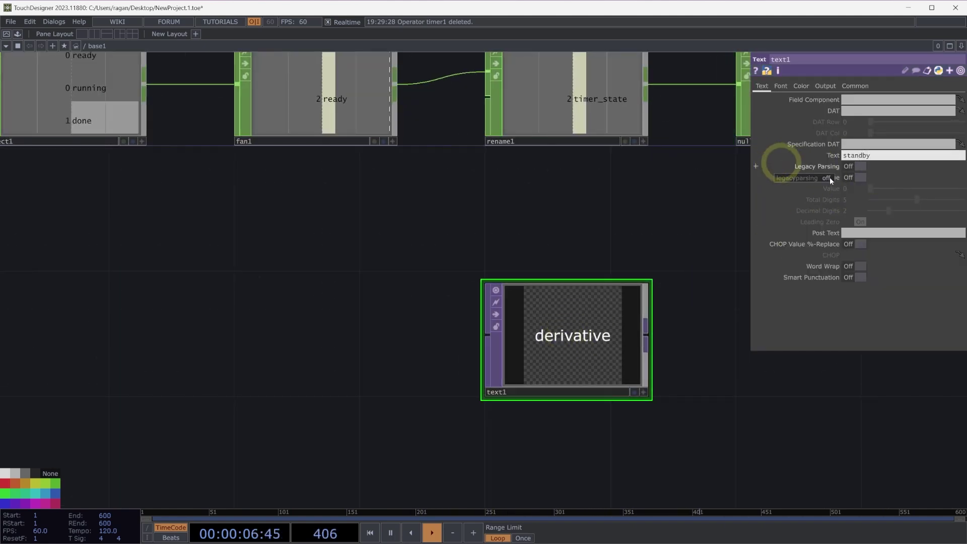
{"action": "key", "text": "Return"}
Duplicate the standby Text TOP below the original and set the copy's text to "running".
{"action": "scroll", "coordinate": [574, 245], "scroll_direction": "down", "scroll_amount": 2}
{"action": "key", "text": "ctrl+c"}
{"action": "key", "text": "ctrl+v"}
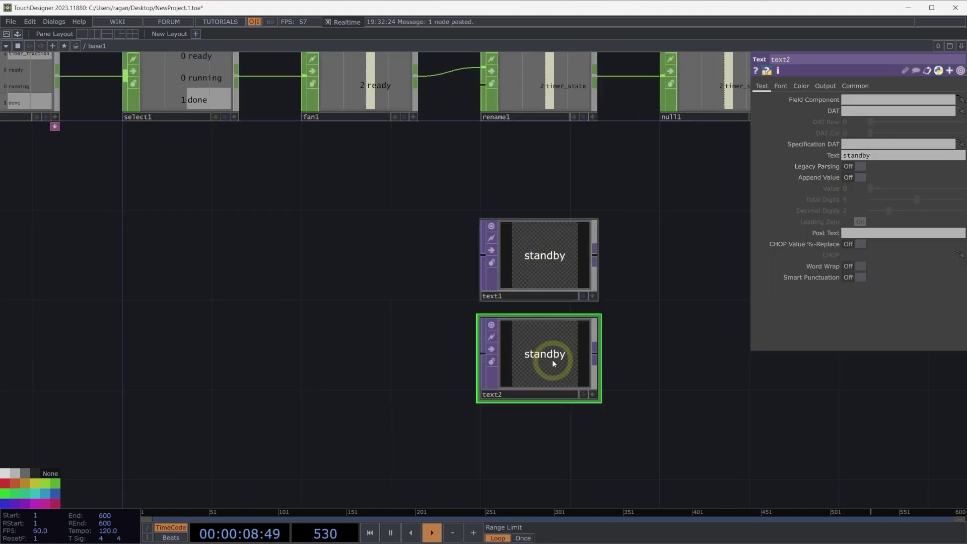
{"action": "type", "text": "running"}
{"action": "key", "text": "Return"}
Duplicate the running Text TOP below it and set the new copy's text to "done".
{"action": "left_click_drag", "start_coordinate": [571, 307], "coordinate": [482, 304]}
{"action": "key", "text": "ctrl+c"}
{"action": "key", "text": "ctrl+v"}
{"action": "left_click", "coordinate": [453, 389]}
{"action": "left_click", "coordinate": [880, 156]}
{"action": "type", "text": "done"}
{"action": "key", "text": "Return"}
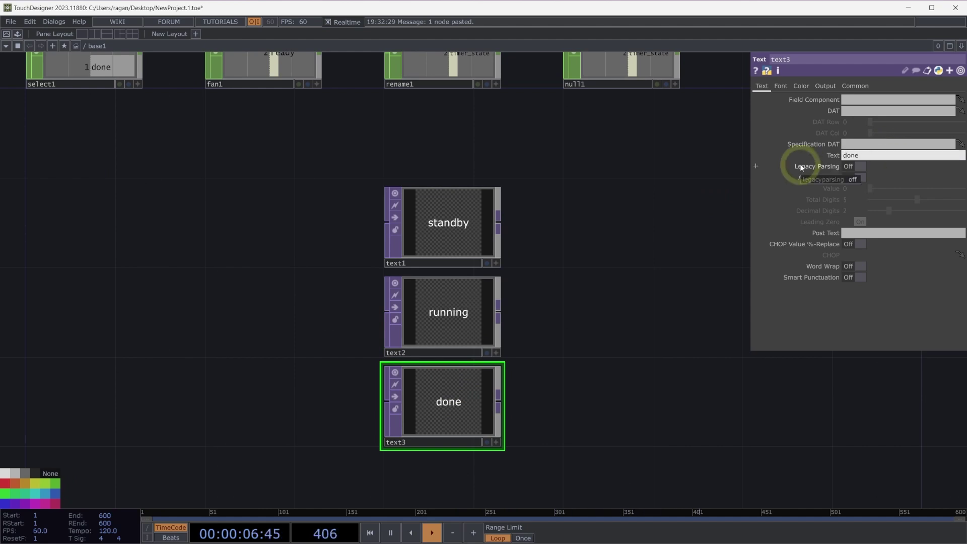
Add a Switch TOP beside the running Text TOP.
{"action": "key", "text": "Tab"}
{"action": "type", "text": "sw"}
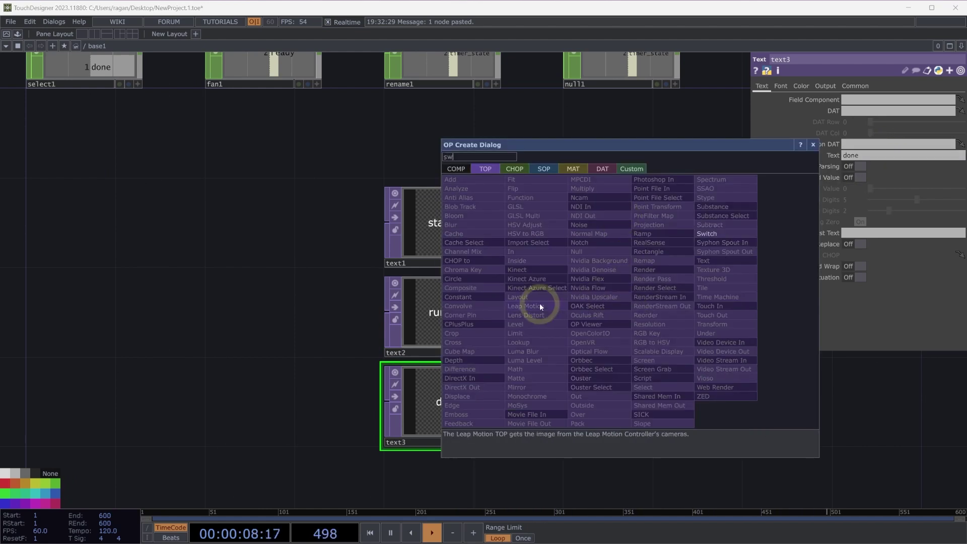
{"action": "left_click", "coordinate": [741, 233]}
{"action": "left_click", "coordinate": [625, 282]}
Wire the standby, running and done Text TOPs into the Switch TOP in that order.
{"action": "left_click_drag", "start_coordinate": [473, 456], "coordinate": [512, 157]}
{"action": "left_click_drag", "start_coordinate": [499, 223], "coordinate": [575, 308]}
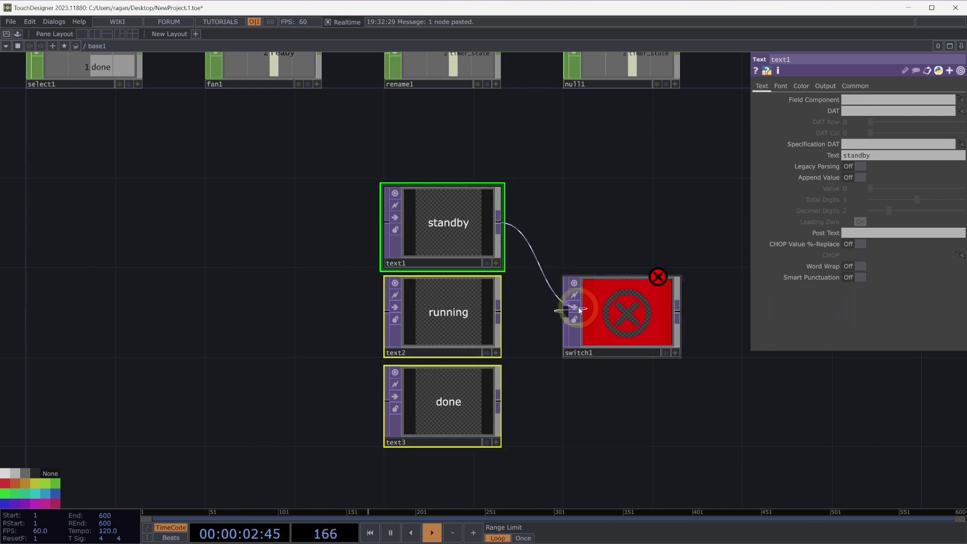
{"action": "left_click", "coordinate": [596, 191]}
Link the Switch TOP's Index to the timer_state channel of null1 as a CHOP reference.
{"action": "scroll", "coordinate": [602, 196], "scroll_direction": "up", "scroll_amount": 3}
{"action": "left_click", "coordinate": [627, 132]}
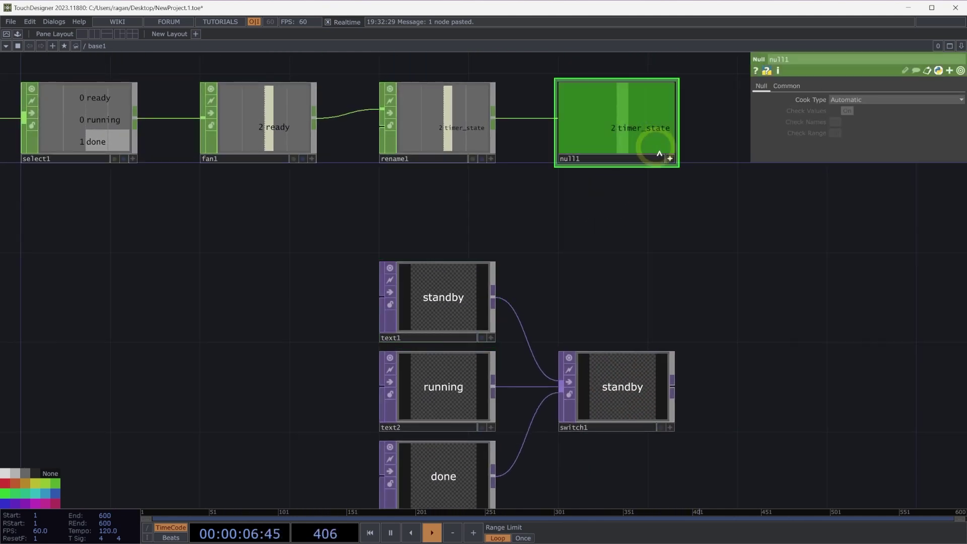
{"action": "left_click", "coordinate": [670, 158]}
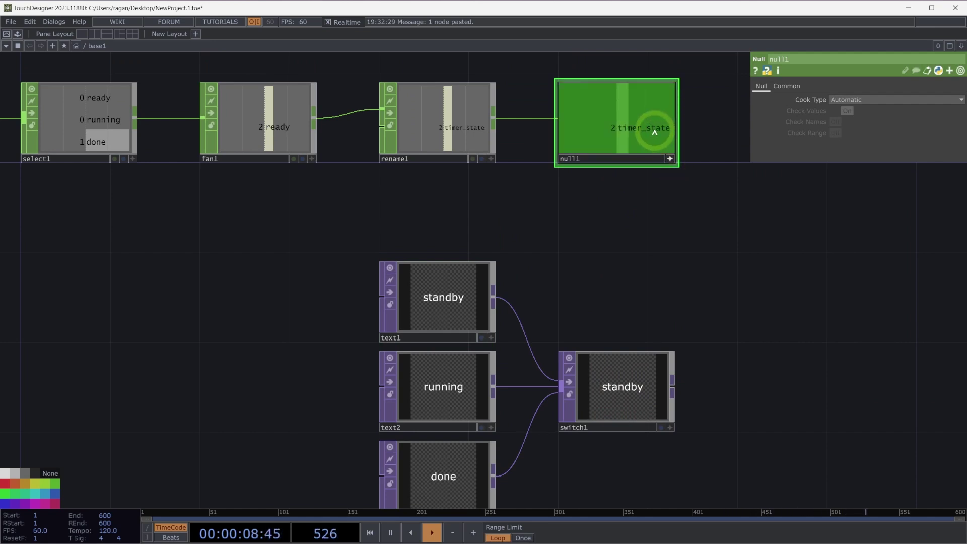
{"action": "left_click_drag", "start_coordinate": [655, 132], "coordinate": [850, 99]}
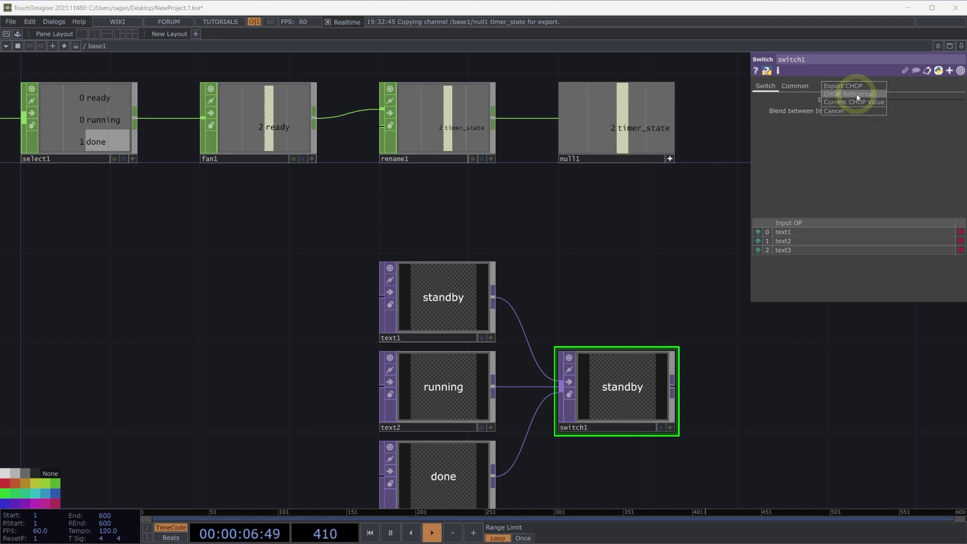
{"action": "left_click", "coordinate": [816, 139]}
{"action": "left_click", "coordinate": [785, 131]}
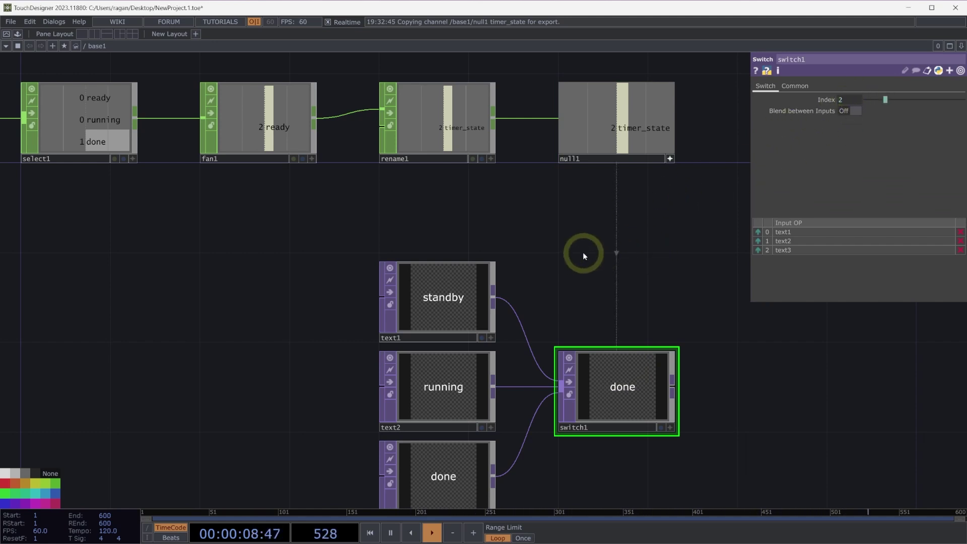
Initialize and start timer1 to check that the Switch TOP follows the timer's state.
{"action": "key", "text": "h"}
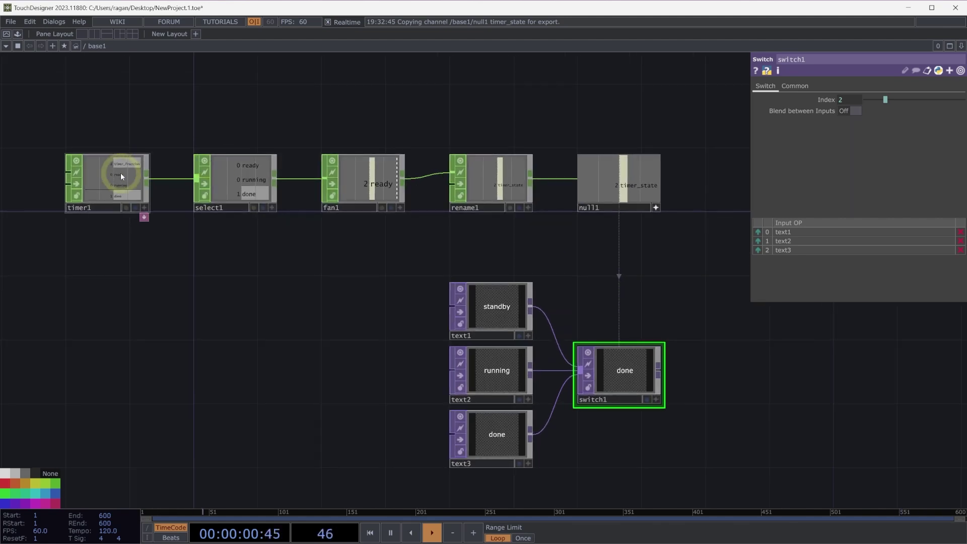
{"action": "left_click", "coordinate": [121, 176]}
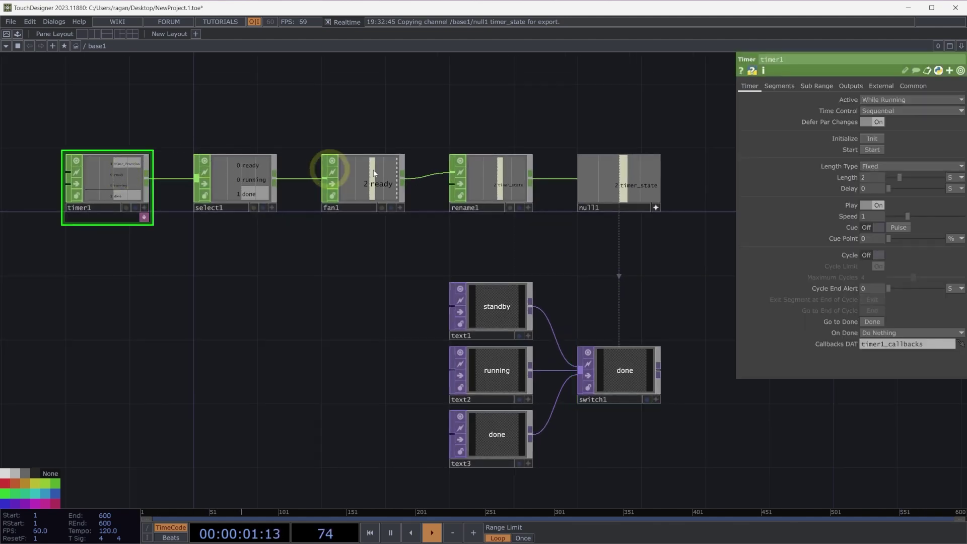
{"action": "left_click", "coordinate": [879, 141]}
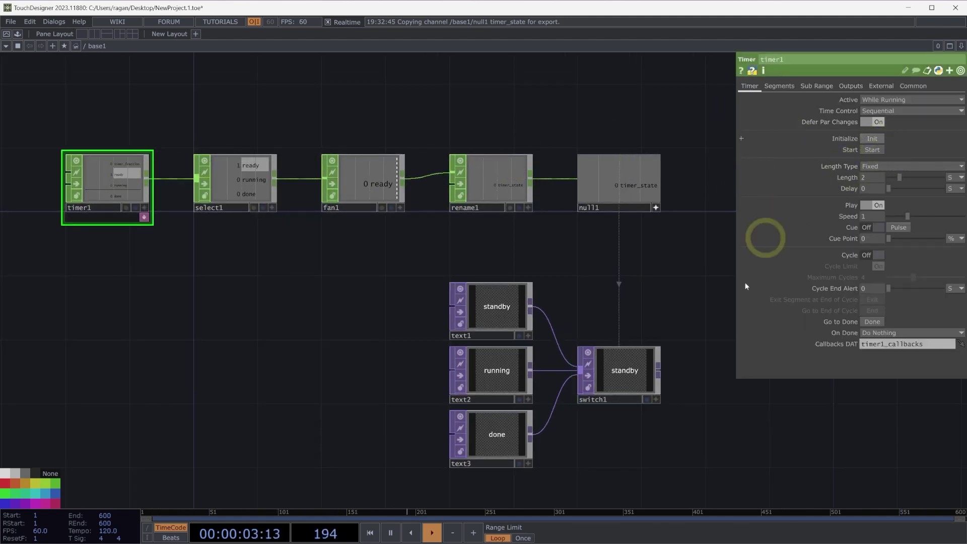
{"action": "left_click", "coordinate": [873, 150]}
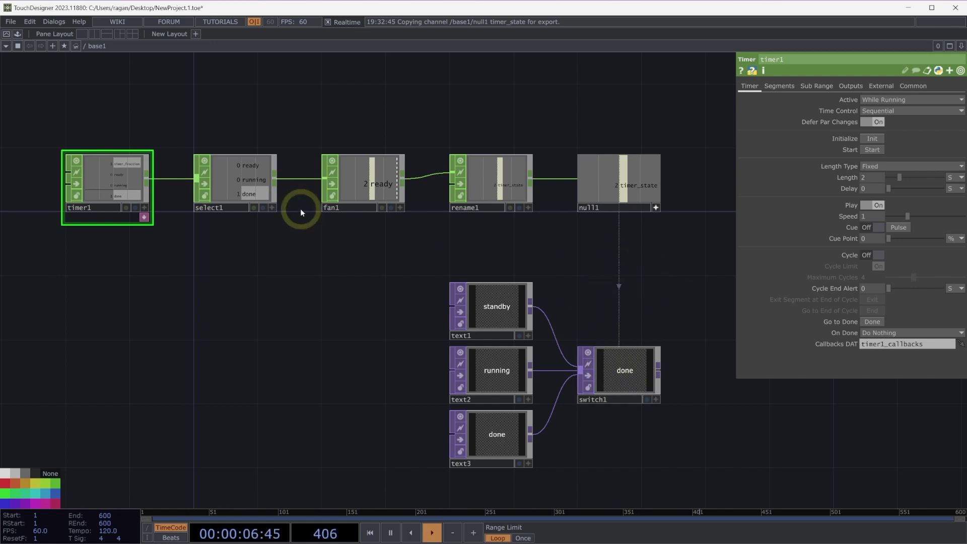
Add a second Timer CHOP in an empty area of the network.
{"action": "left_click_drag", "start_coordinate": [645, 280], "coordinate": [412, 216]}
{"action": "key", "text": "Tab"}
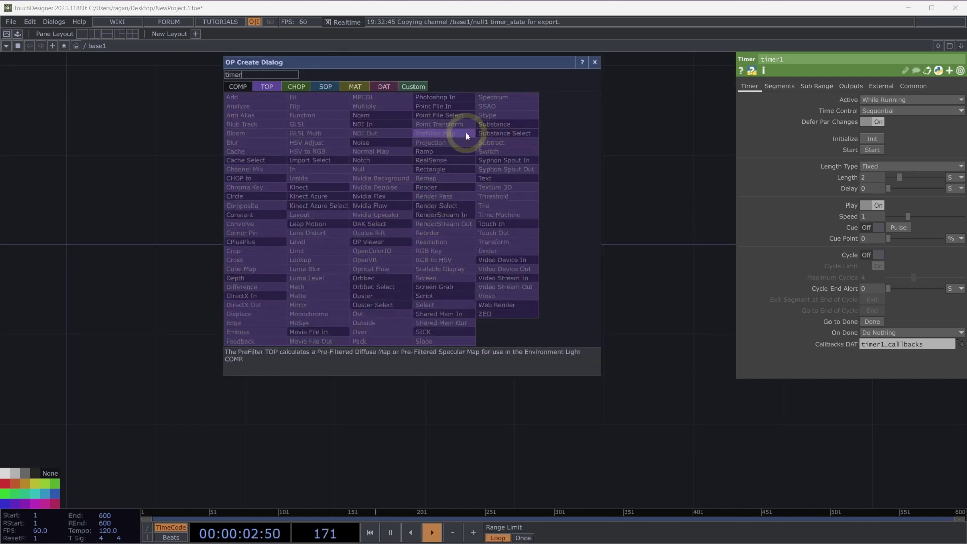
{"action": "left_click", "coordinate": [296, 86]}
{"action": "left_click", "coordinate": [497, 180]}
{"action": "left_click_drag", "start_coordinate": [564, 188], "coordinate": [394, 211]}
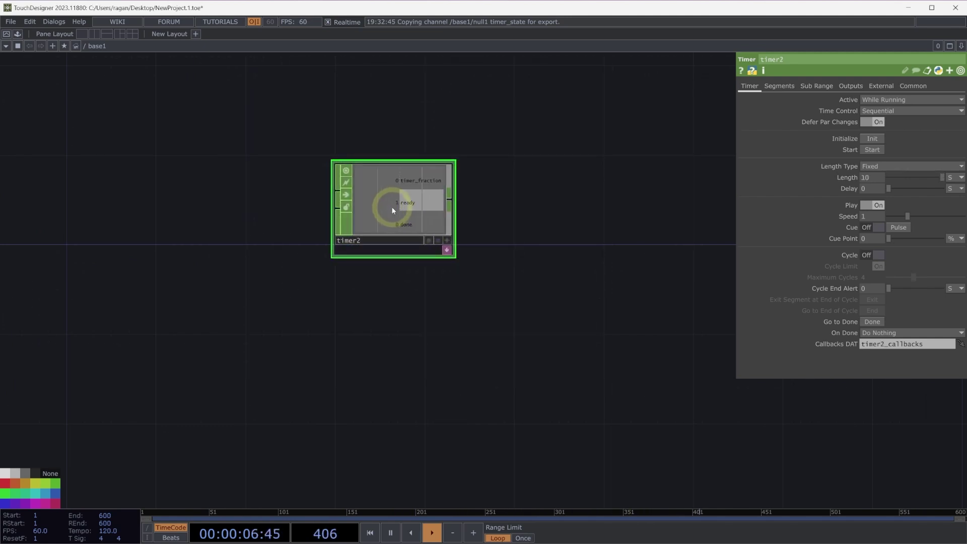
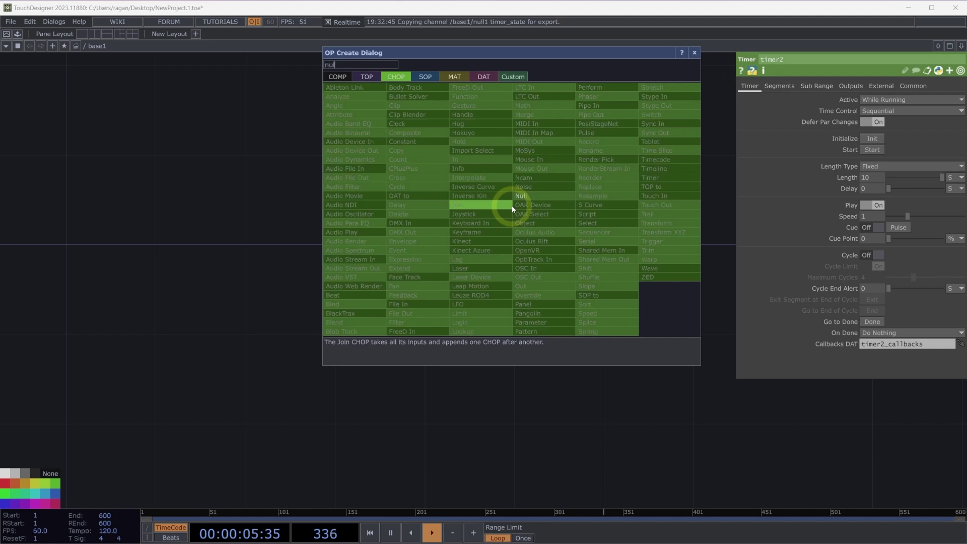
Add a Null CHOP beside the second Timer CHOP and feed the timer into it.
{"action": "left_click", "coordinate": [525, 197]}
{"action": "left_click", "coordinate": [519, 203]}
{"action": "left_click_drag", "start_coordinate": [449, 200], "coordinate": [526, 201]}
Add a Text TOP in the empty space above the second Timer CHOP.
{"action": "left_click_drag", "start_coordinate": [455, 92], "coordinate": [460, 139]}
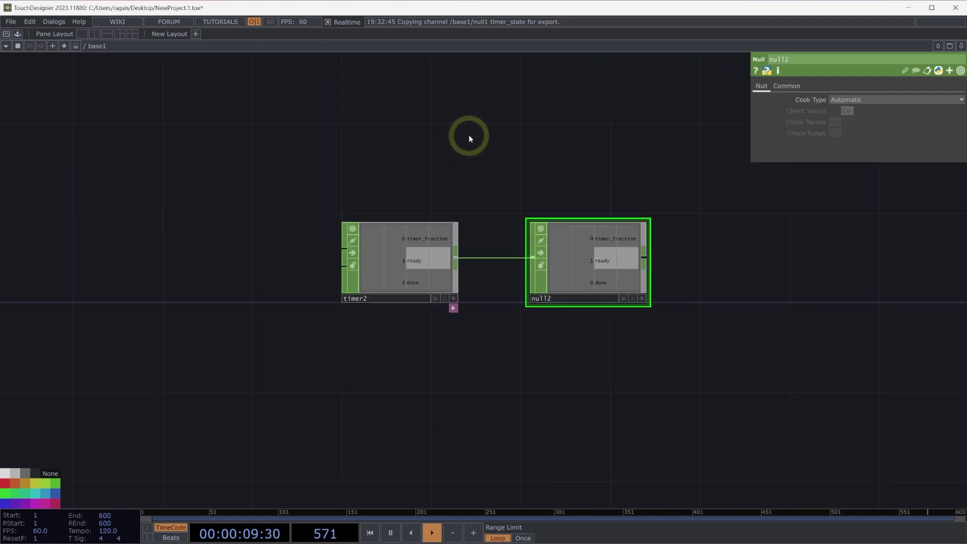
{"action": "key", "text": "Tab"}
{"action": "type", "text": "text"}
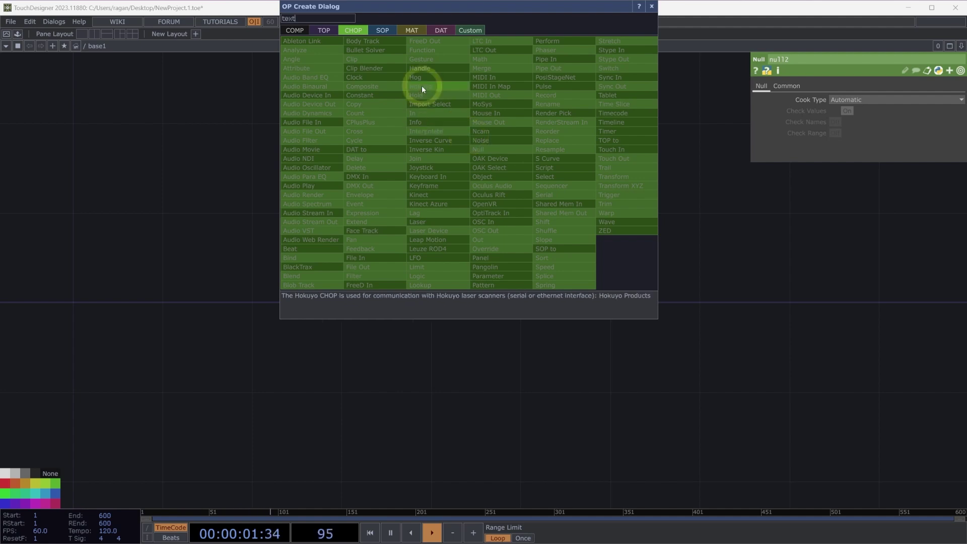
{"action": "left_click", "coordinate": [334, 30]}
{"action": "left_click", "coordinate": [543, 123]}
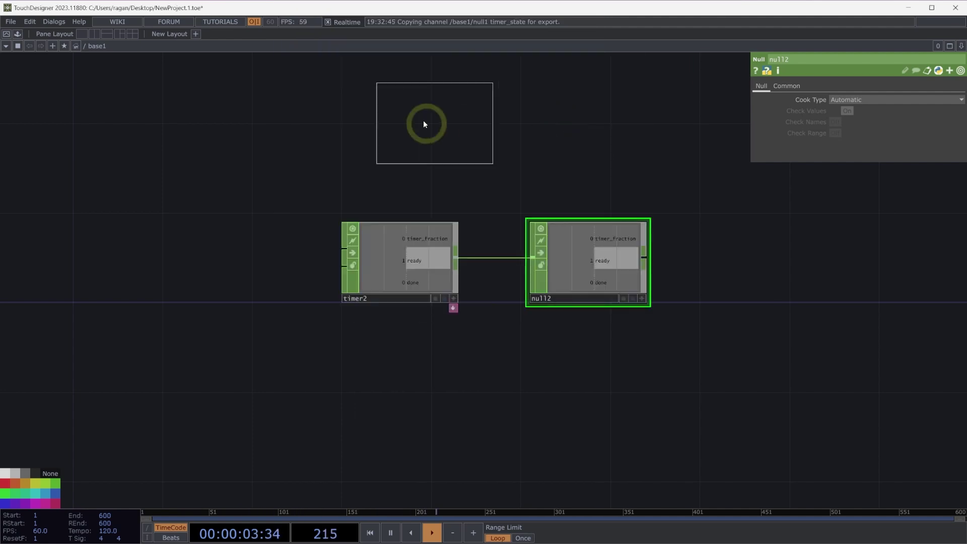
{"action": "left_click", "coordinate": [423, 120]}
Set the new Text TOP's text to "Hello World".
{"action": "scroll", "coordinate": [443, 162], "scroll_direction": "up", "scroll_amount": 4}
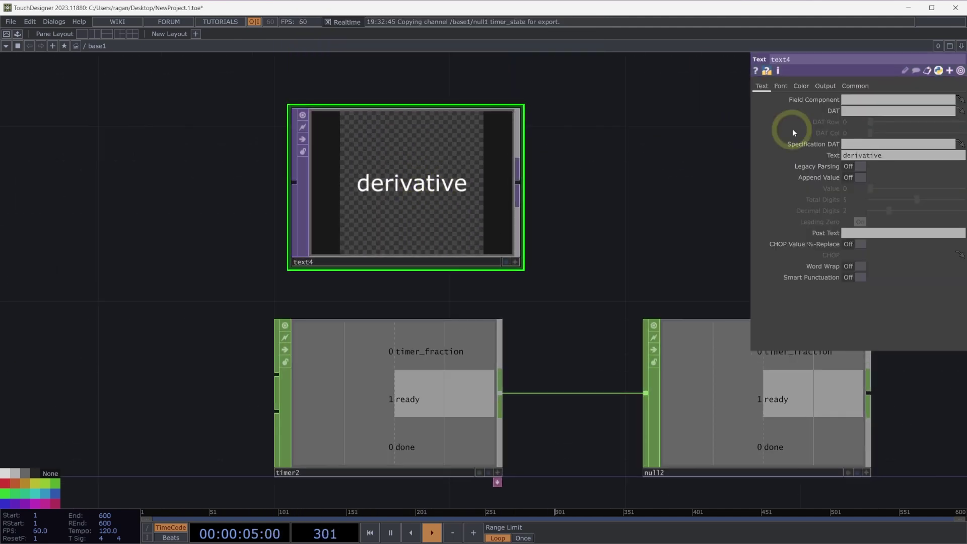
{"action": "left_click", "coordinate": [907, 154]}
{"action": "type", "text": "Hello World"}
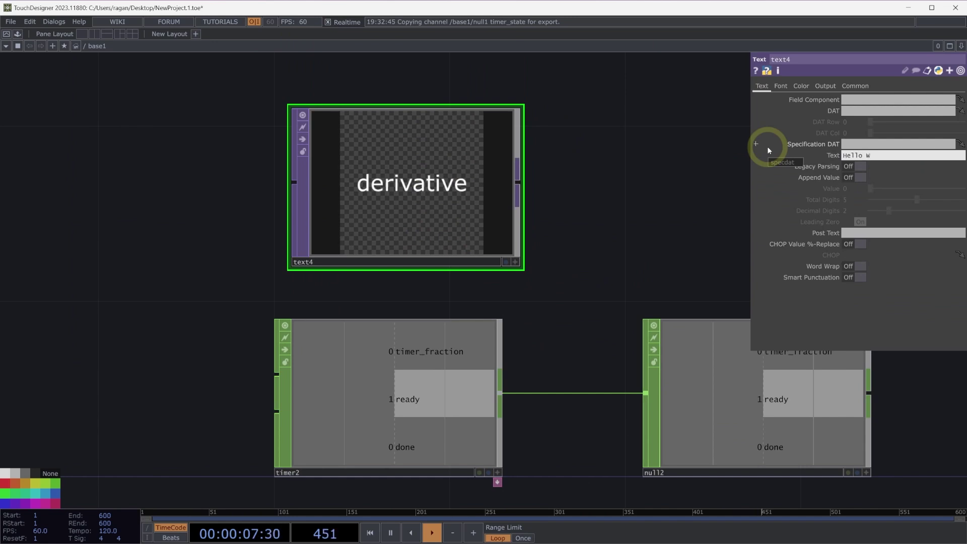
{"action": "key", "text": "Return"}
Set the Hello World Text TOP's resolution to the 1280 x 720 preset.
{"action": "scroll", "coordinate": [666, 179], "scroll_direction": "down", "scroll_amount": 3}
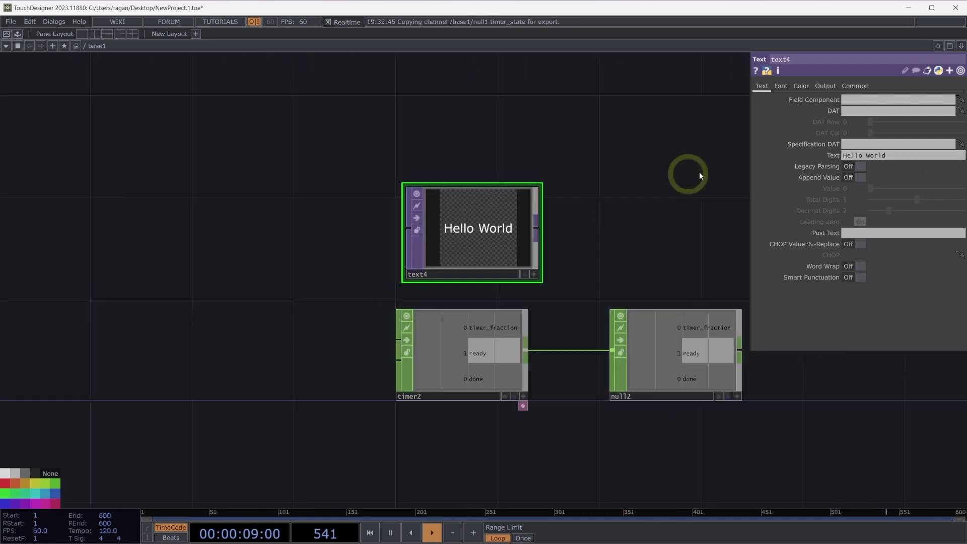
{"action": "left_click", "coordinate": [856, 86]}
{"action": "left_click", "coordinate": [961, 112]}
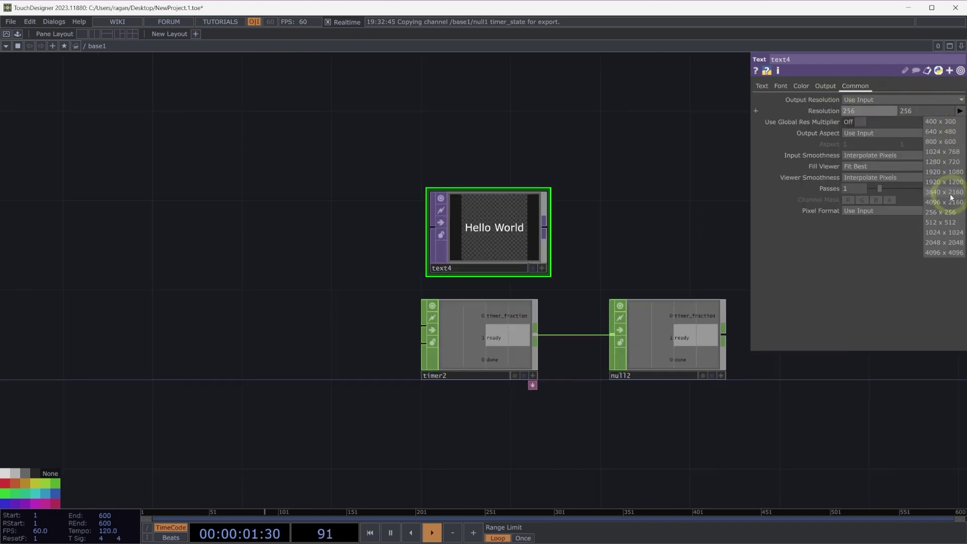
{"action": "left_click", "coordinate": [941, 162]}
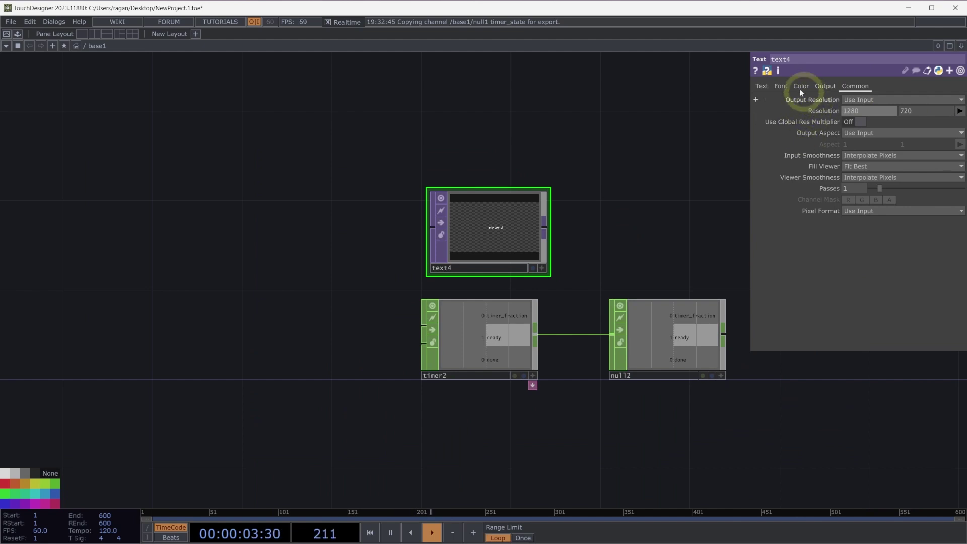
Set the Hello World text's horizontal font size to 100 points.
{"action": "left_click", "coordinate": [766, 86]}
{"action": "left_click", "coordinate": [781, 86]}
{"action": "left_click", "coordinate": [845, 203]}
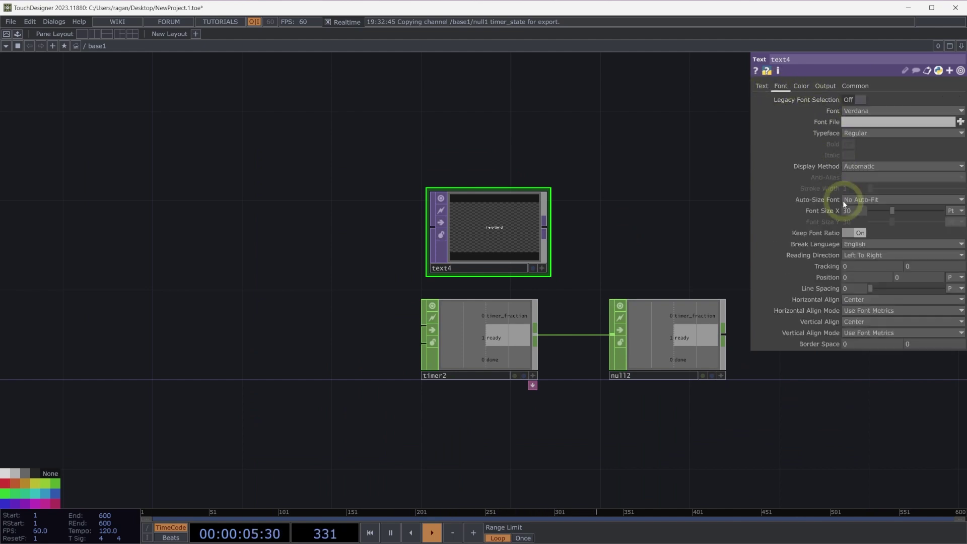
{"action": "left_click_drag", "start_coordinate": [905, 211], "coordinate": [945, 211]}
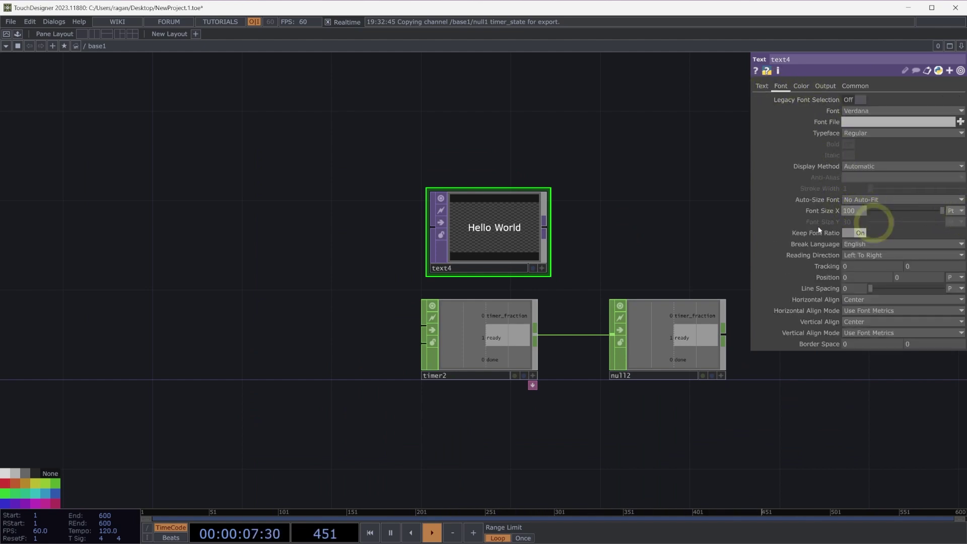
Move the Hello World Text TOP higher and line it up above the second Timer CHOP.
{"action": "left_click_drag", "start_coordinate": [557, 214], "coordinate": [420, 156]}
{"action": "left_click_drag", "start_coordinate": [530, 171], "coordinate": [469, 250]}
{"action": "scroll", "coordinate": [461, 255], "scroll_direction": "up", "scroll_amount": 3}
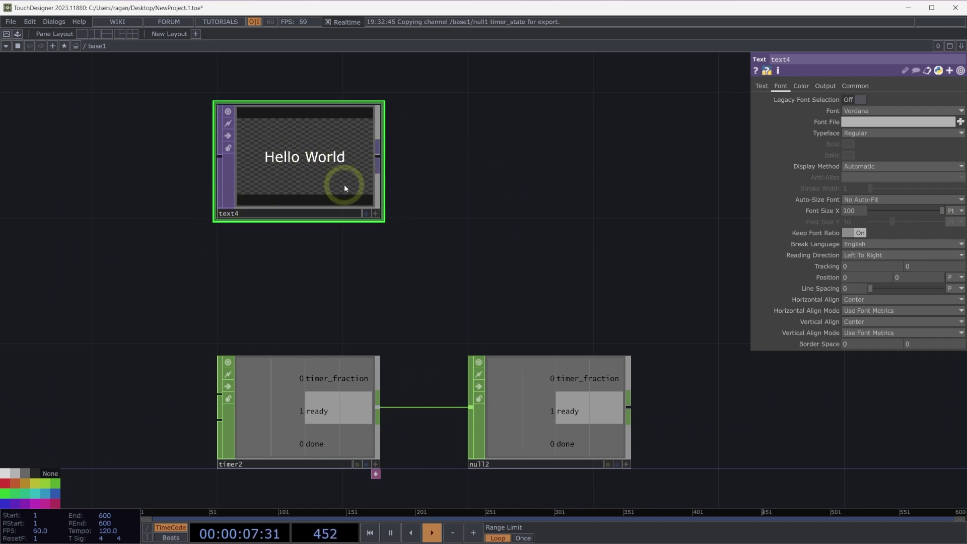
Add a Transform TOP connected to the output of the Hello World Text TOP.
{"action": "right_click", "coordinate": [381, 160]}
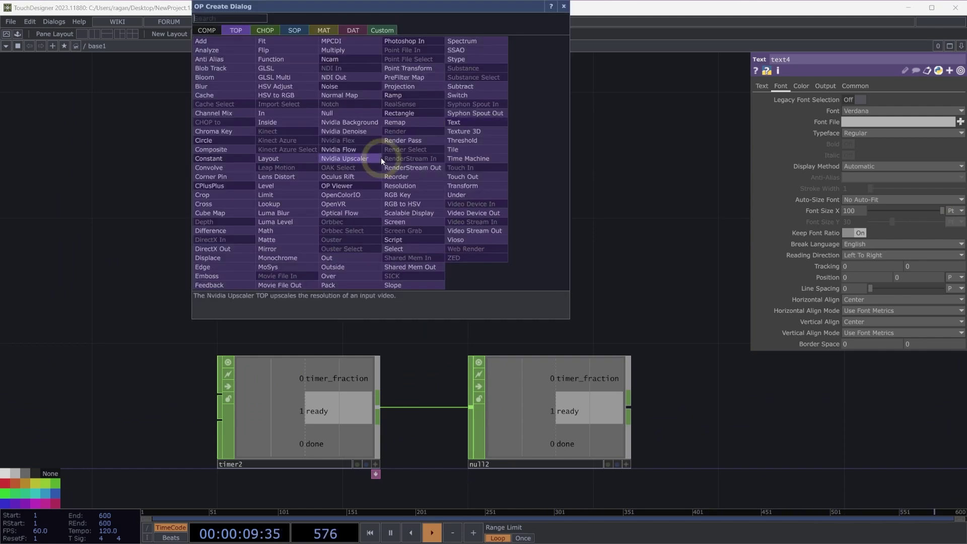
{"action": "left_click", "coordinate": [481, 187]}
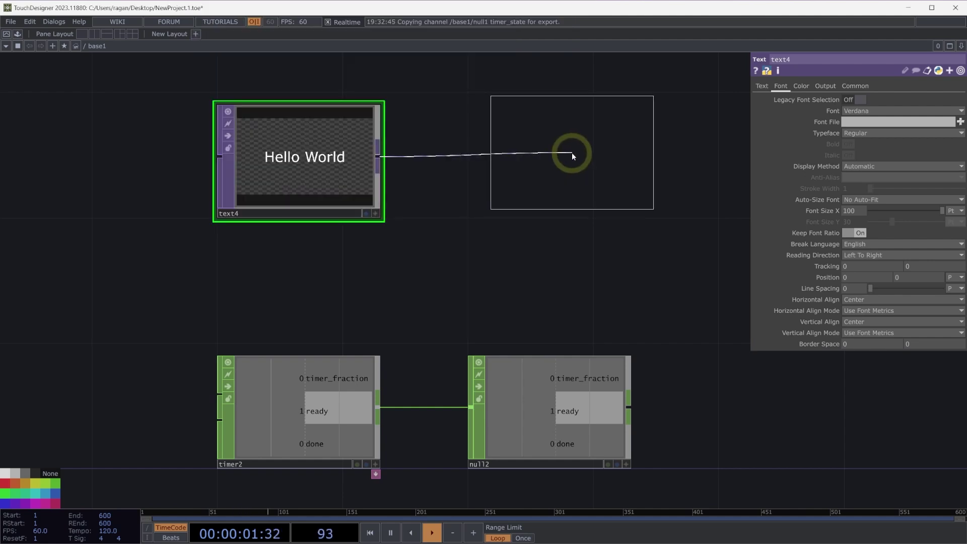
{"action": "left_click", "coordinate": [572, 152]}
Link the Transform TOP's X translate to null2's timer_fraction channel as a CHOP reference and expand the parameter to show its expression.
{"action": "left_click", "coordinate": [585, 410]}
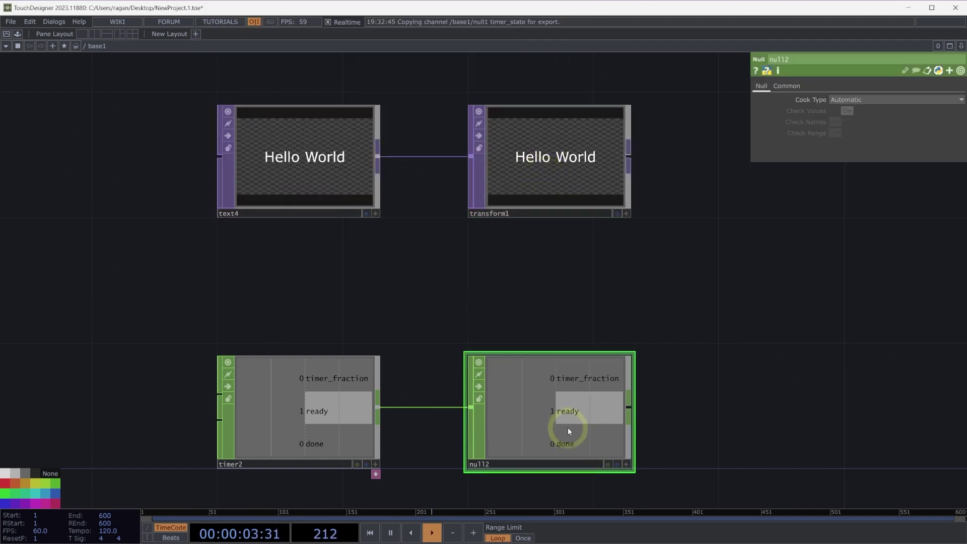
{"action": "key", "text": "a"}
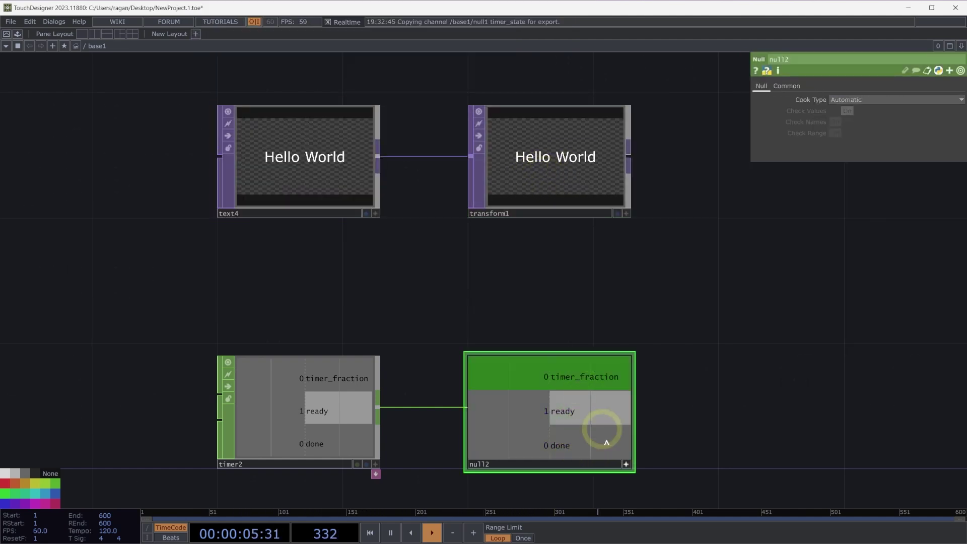
{"action": "left_click_drag", "start_coordinate": [582, 374], "coordinate": [571, 169]}
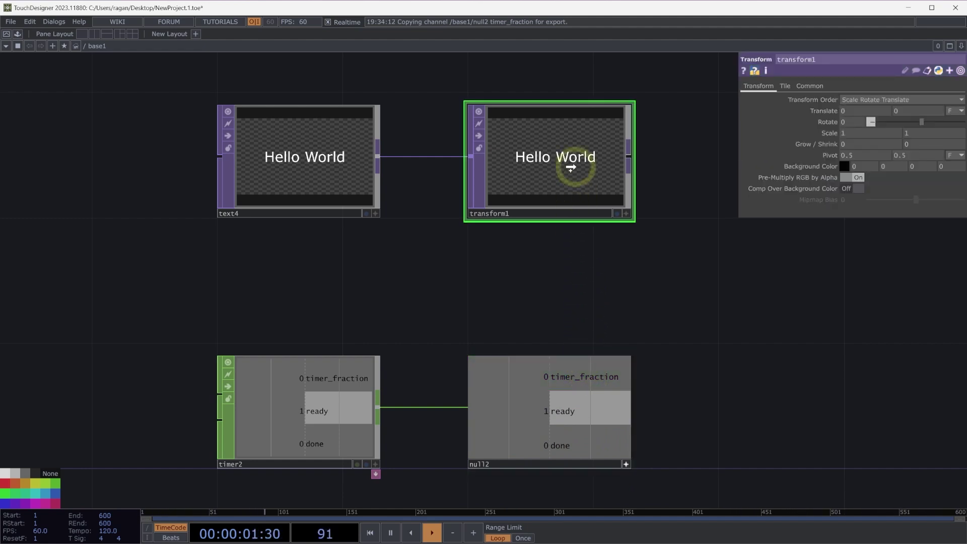
{"action": "left_click_drag", "start_coordinate": [571, 169], "coordinate": [857, 108]}
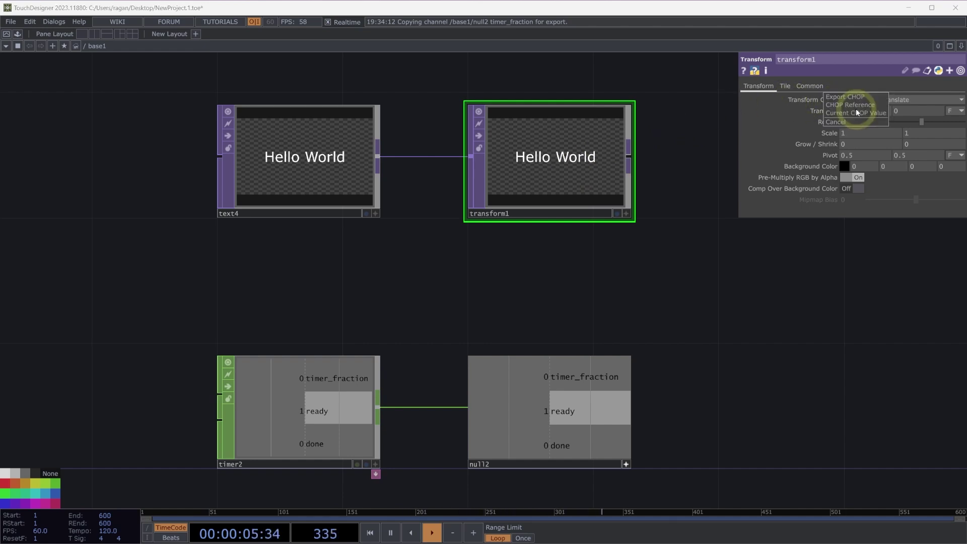
{"action": "left_click", "coordinate": [484, 170]}
{"action": "left_click", "coordinate": [773, 119]}
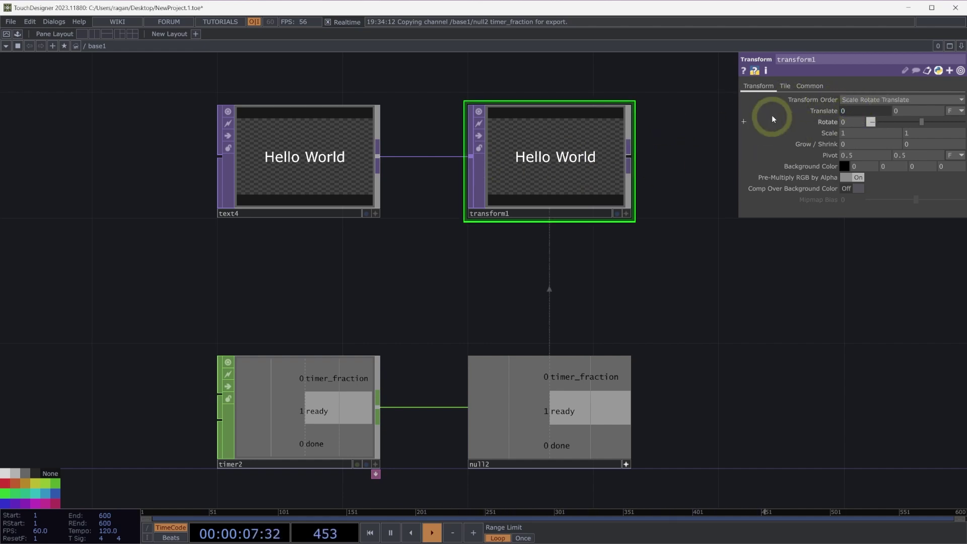
{"action": "left_click", "coordinate": [828, 112]}
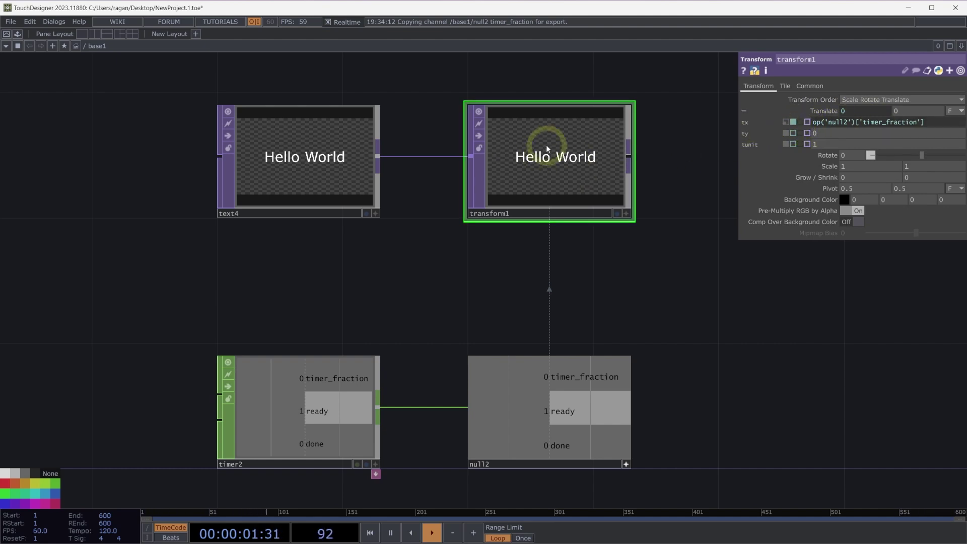
Set the second Timer CHOP's length to 5 seconds, start it, and inspect the Transform TOP.
{"action": "left_click", "coordinate": [343, 366]}
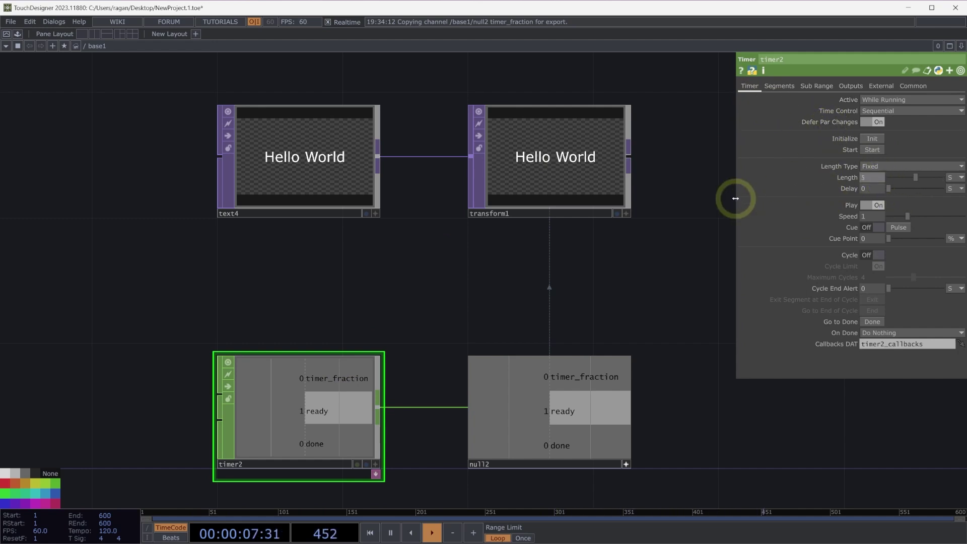
{"action": "left_click", "coordinate": [878, 150]}
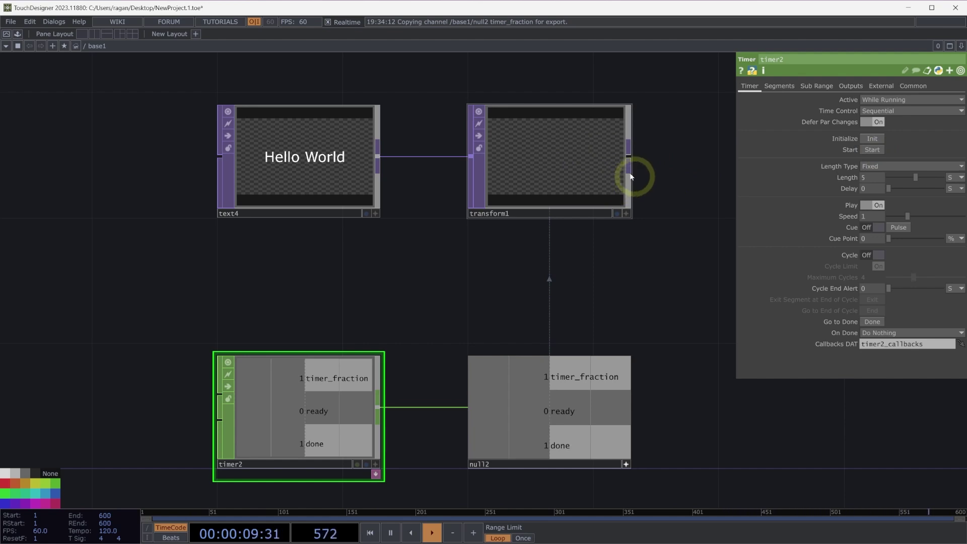
{"action": "left_click", "coordinate": [598, 149]}
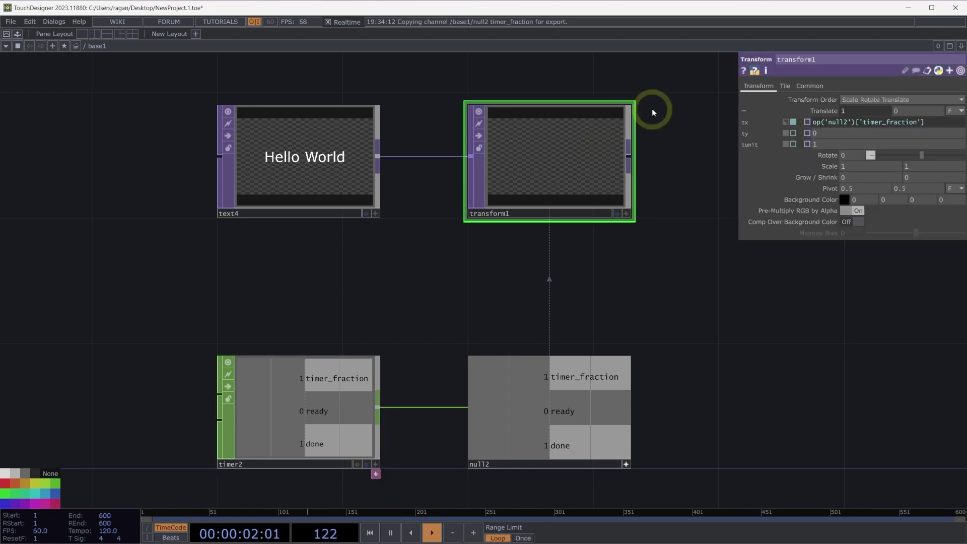
Set the Transform TOP's Extend mode to Repeat so the text wraps around.
{"action": "left_click", "coordinate": [785, 87]}
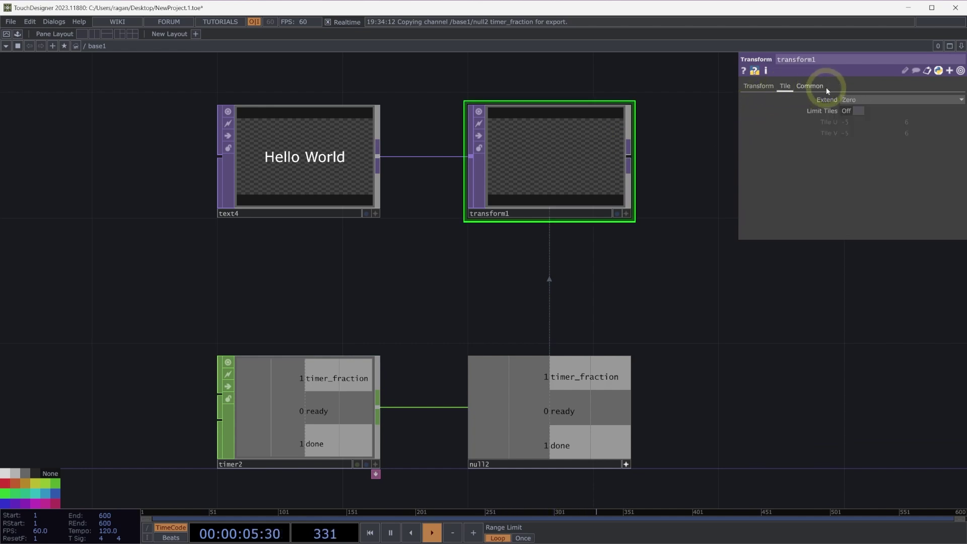
{"action": "left_click", "coordinate": [855, 101]}
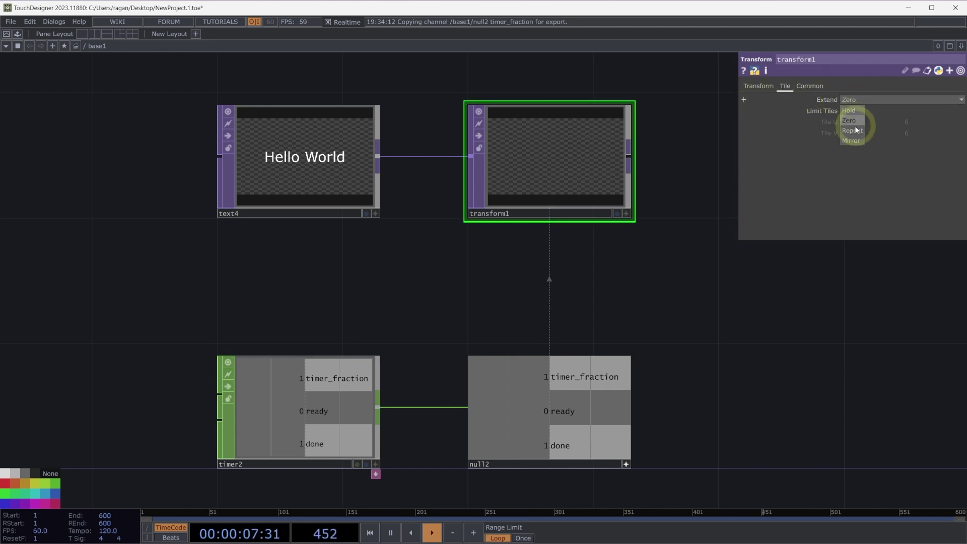
{"action": "left_click", "coordinate": [855, 130]}
Initialize and start timer2 to preview the wrapping Hello World text movement.
{"action": "left_click", "coordinate": [346, 375]}
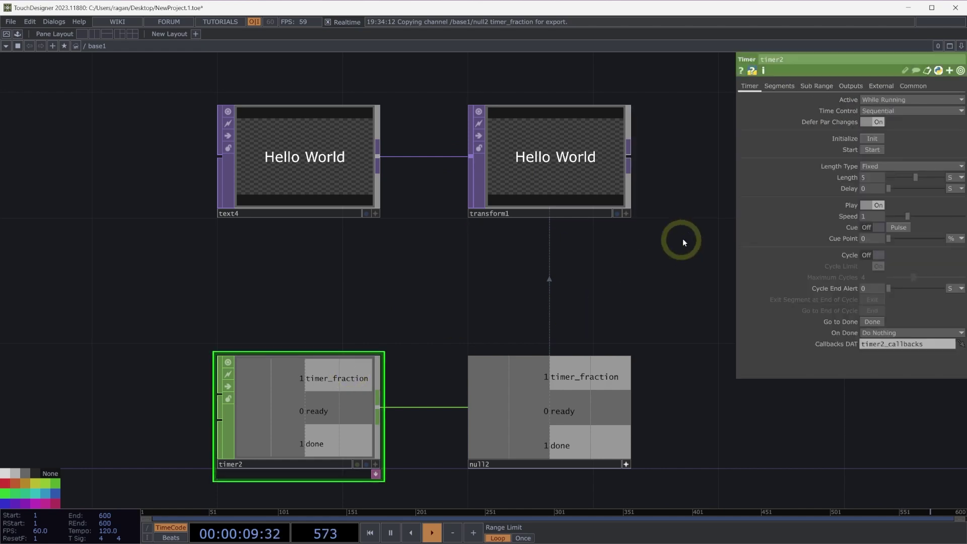
{"action": "left_click", "coordinate": [864, 139]}
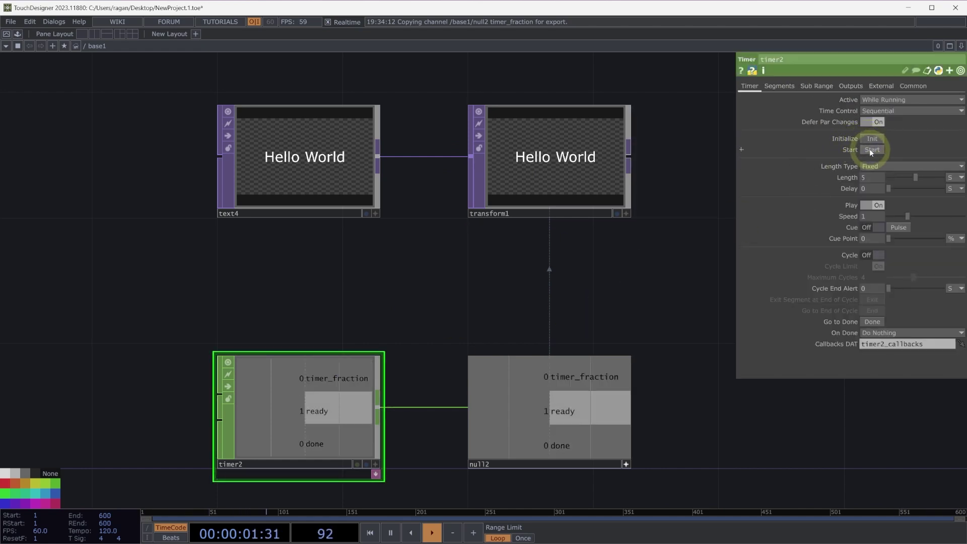
{"action": "left_click", "coordinate": [872, 150]}
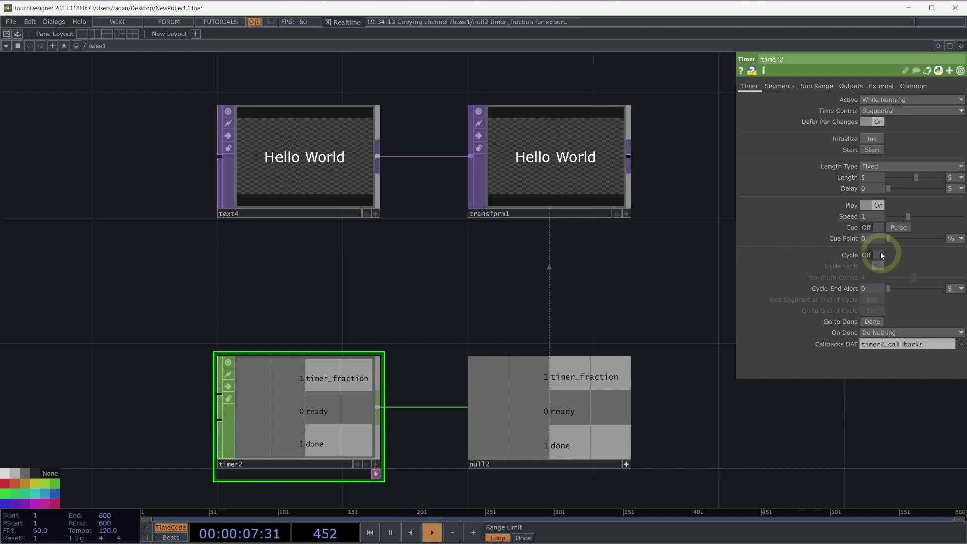
Set timer2's length to 2 seconds, enable Cycle, and start the timer.
{"action": "middle_click_drag", "start_coordinate": [872, 177], "coordinate": [819, 191]}
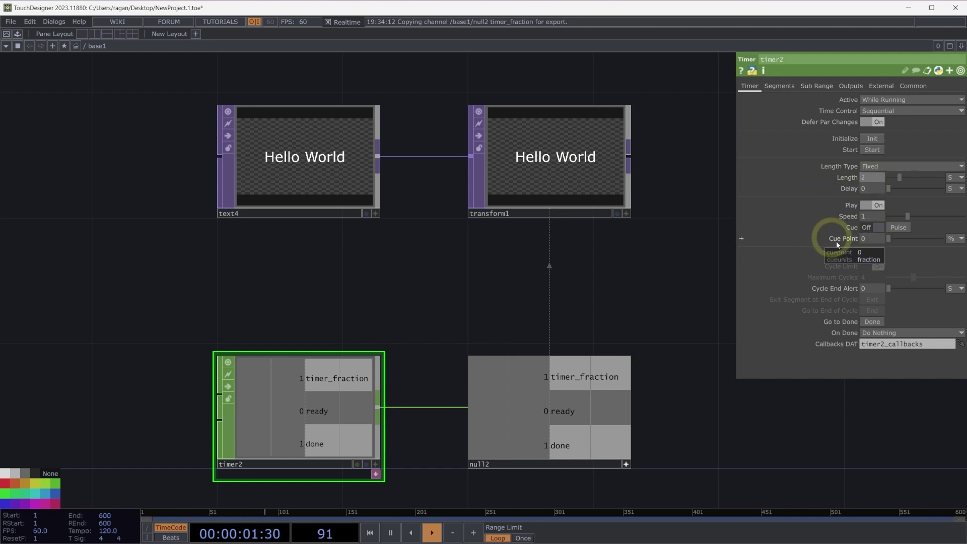
{"action": "left_click", "coordinate": [871, 256]}
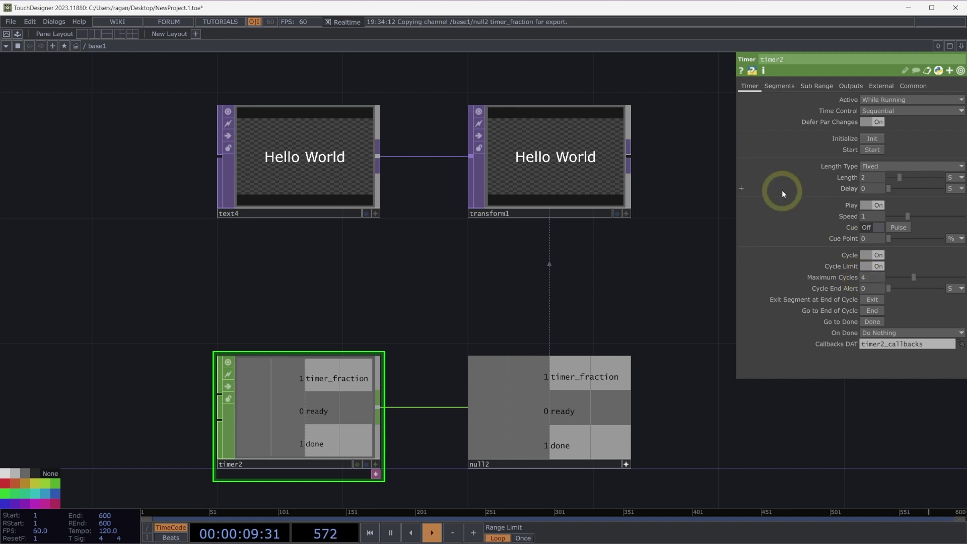
{"action": "left_click", "coordinate": [871, 151]}
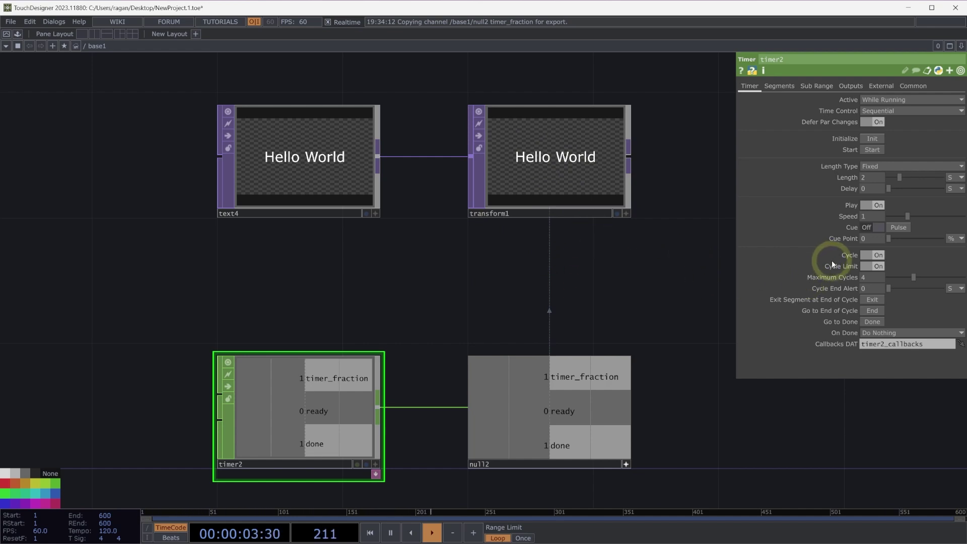
Turn off timer2's Cycle Limit, start the endless loop, and send the timer to done.
{"action": "left_click", "coordinate": [863, 268]}
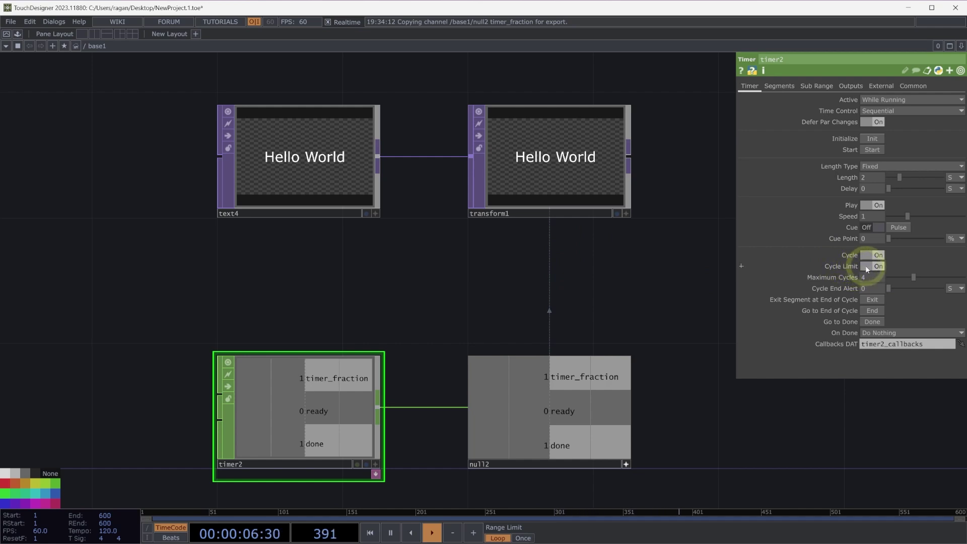
{"action": "left_click", "coordinate": [873, 150]}
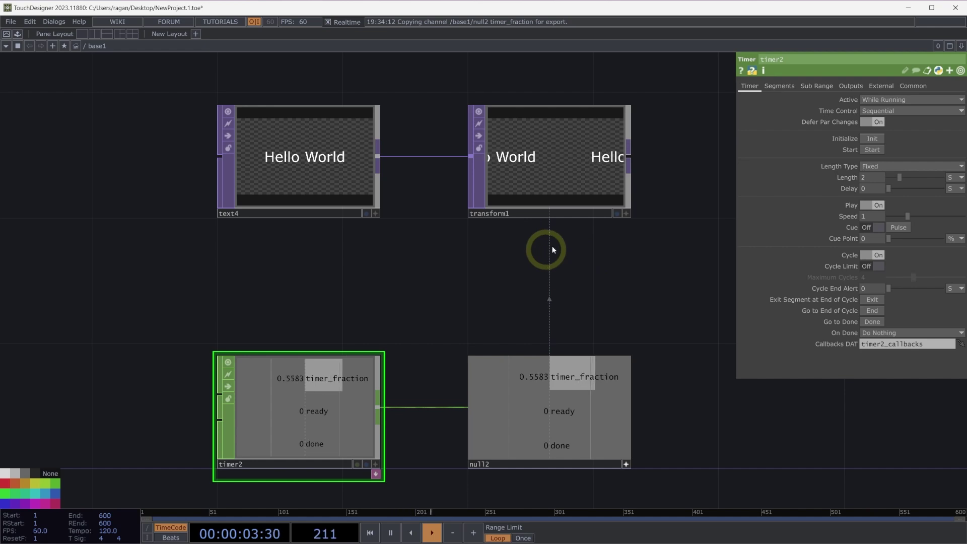
{"action": "left_click", "coordinate": [872, 323]}
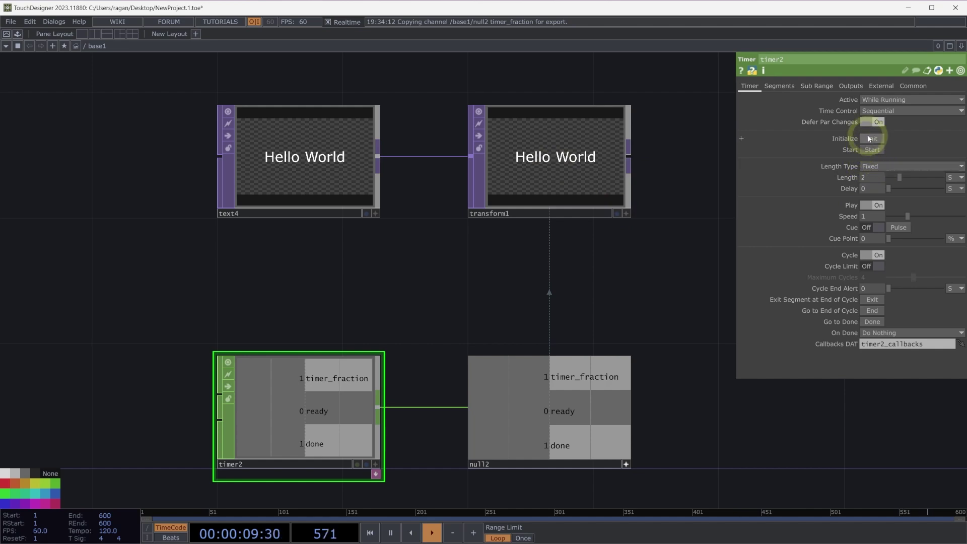
Restart timer2, send it to done, and start it once more to observe how the looping text stops.
{"action": "left_click", "coordinate": [872, 150]}
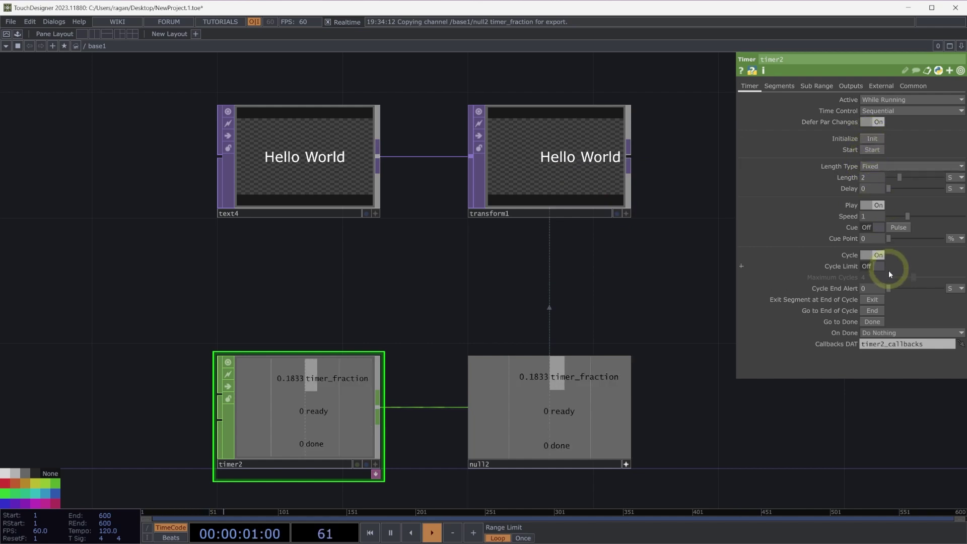
{"action": "left_click", "coordinate": [872, 321]}
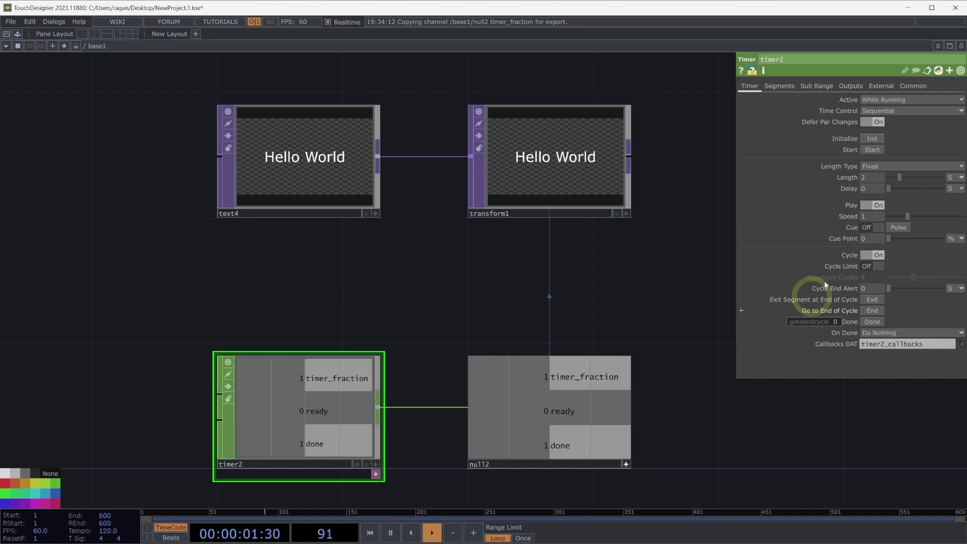
{"action": "left_click", "coordinate": [873, 150]}
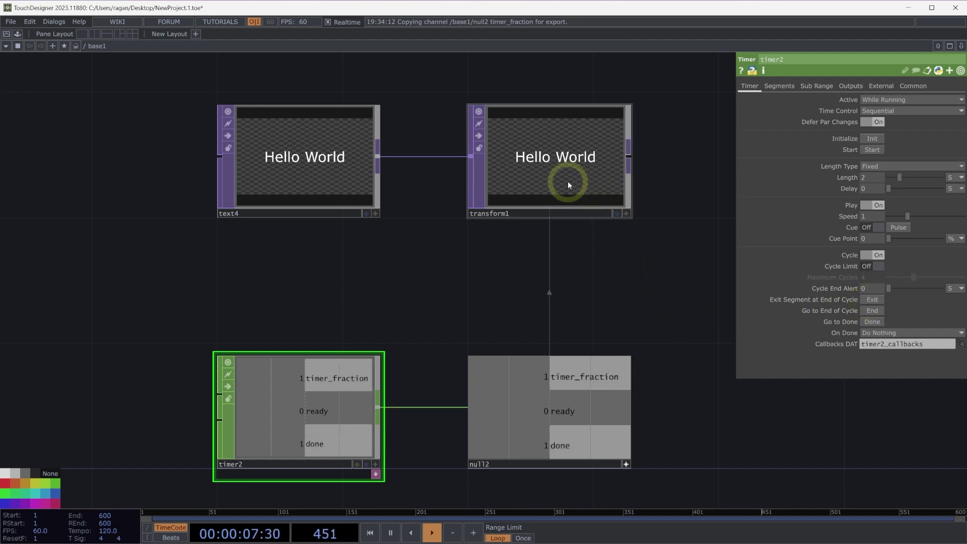
Add a Button COMP in the empty network space before timer2.
{"action": "scroll", "coordinate": [568, 180], "scroll_direction": "down", "scroll_amount": 2}
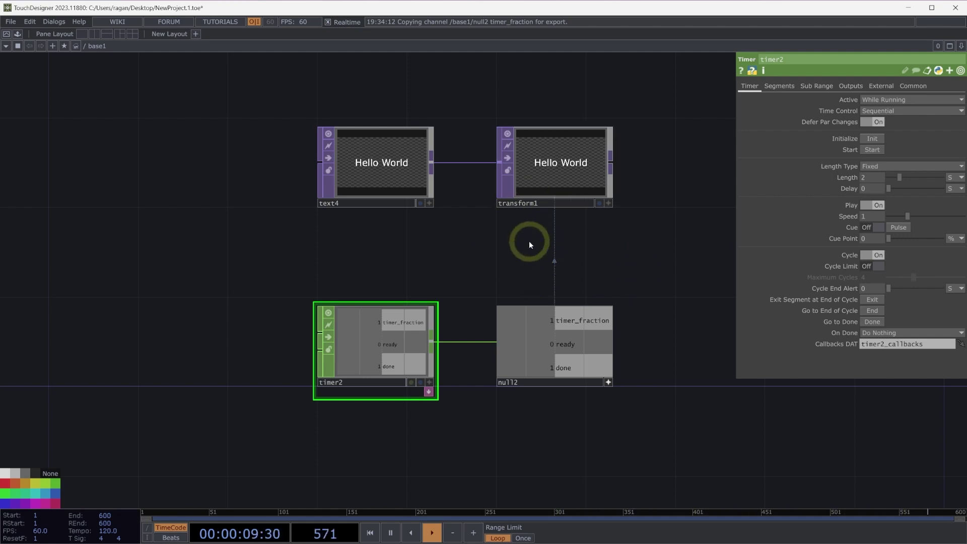
{"action": "double_click", "coordinate": [288, 268]}
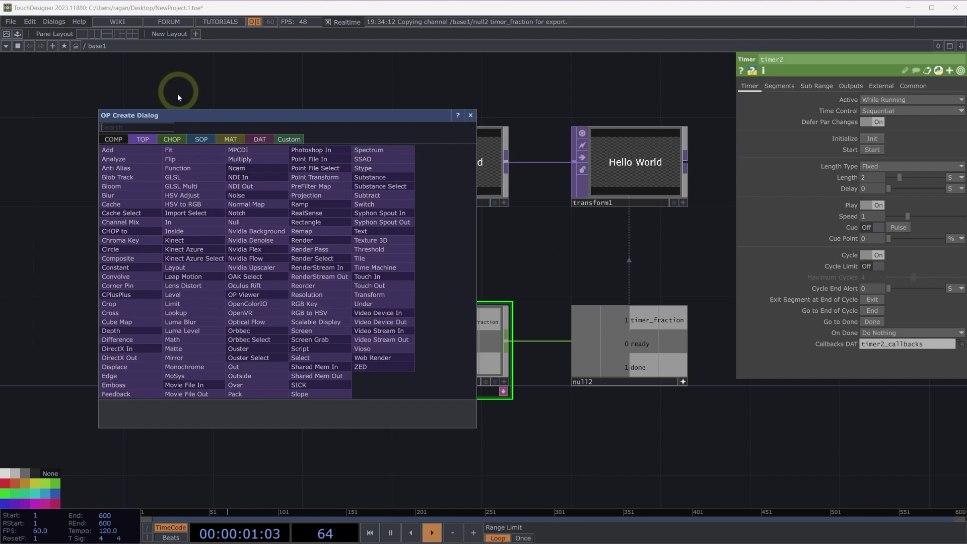
{"action": "left_click", "coordinate": [112, 140]}
{"action": "type", "text": "but"}
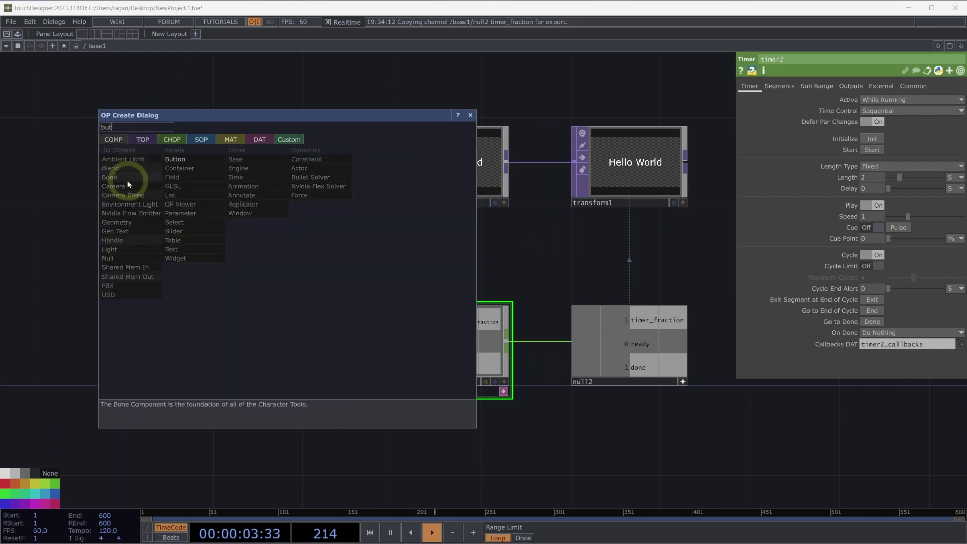
{"action": "left_click", "coordinate": [195, 159]}
{"action": "left_click", "coordinate": [216, 307]}
{"action": "left_click_drag", "start_coordinate": [215, 307], "coordinate": [191, 334]}
{"action": "left_click", "coordinate": [237, 331]}
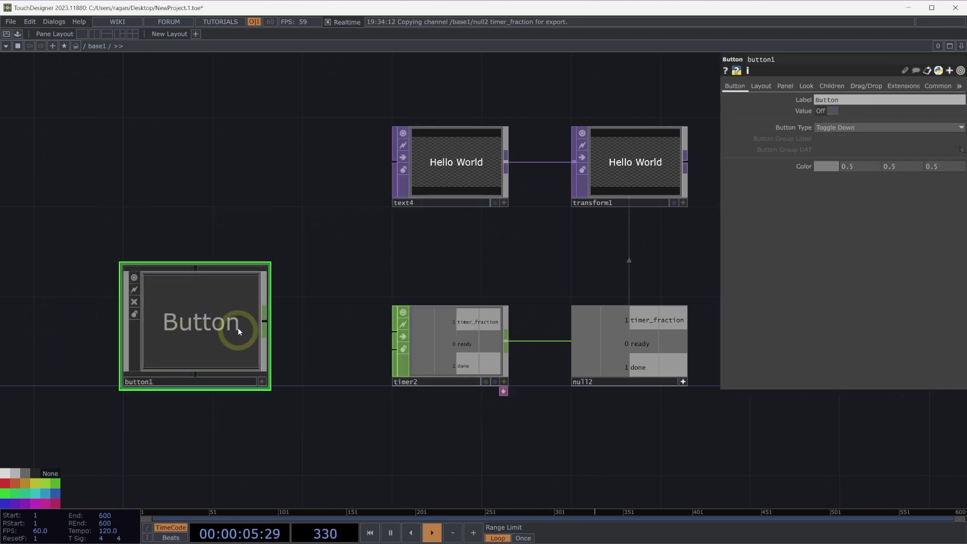
Label the new Button COMP Start and set its button type to Momentary.
{"action": "left_click", "coordinate": [864, 99]}
{"action": "type", "text": "s"}
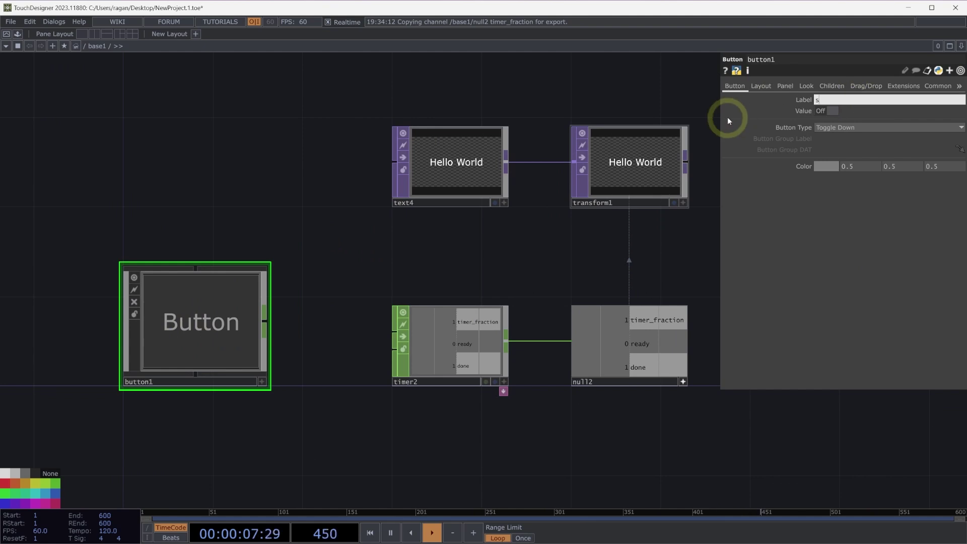
{"action": "type", "text": "tart"}
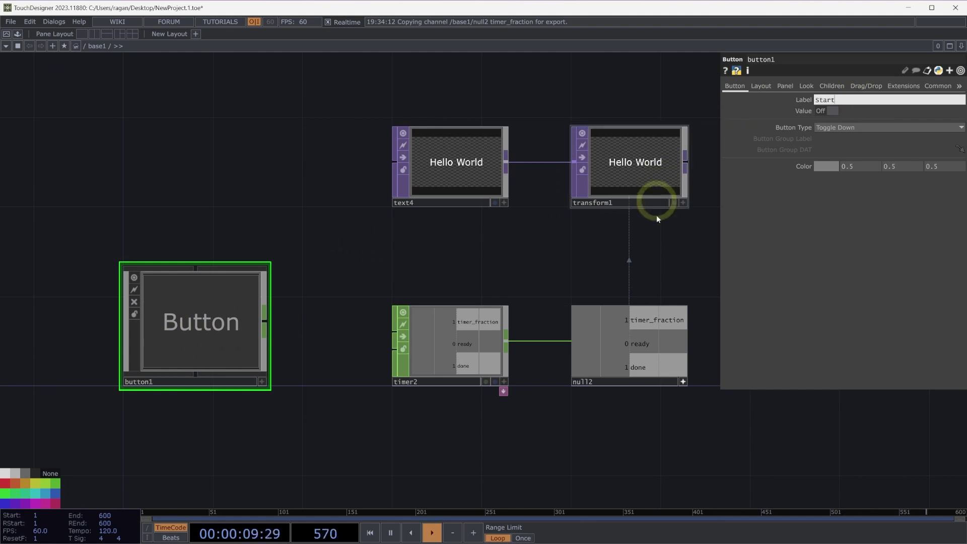
{"action": "left_click", "coordinate": [894, 130]}
{"action": "left_click", "coordinate": [854, 143]}
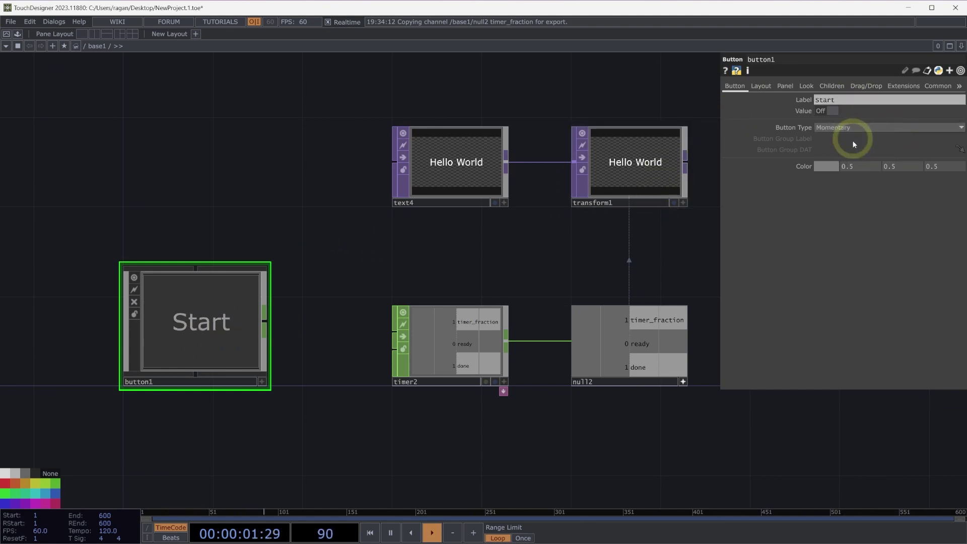
Connect the Start button's output to timer2's Start Trigger input.
{"action": "left_click", "coordinate": [265, 321]}
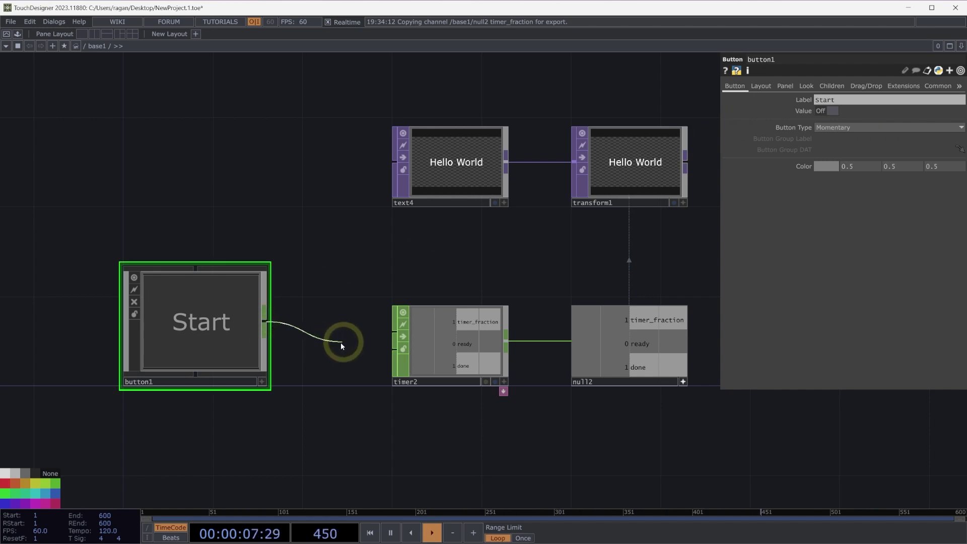
{"action": "left_click", "coordinate": [398, 331]}
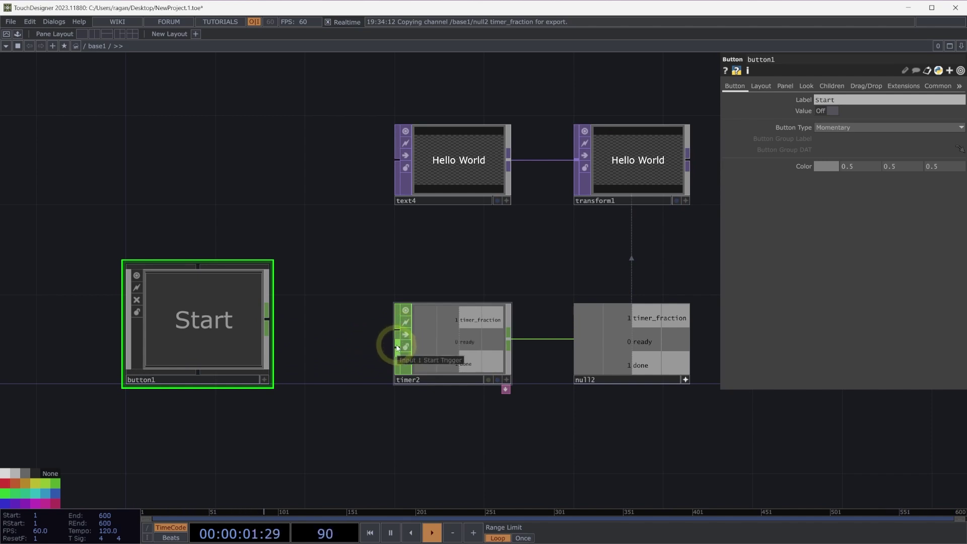
{"action": "left_click", "coordinate": [266, 320]}
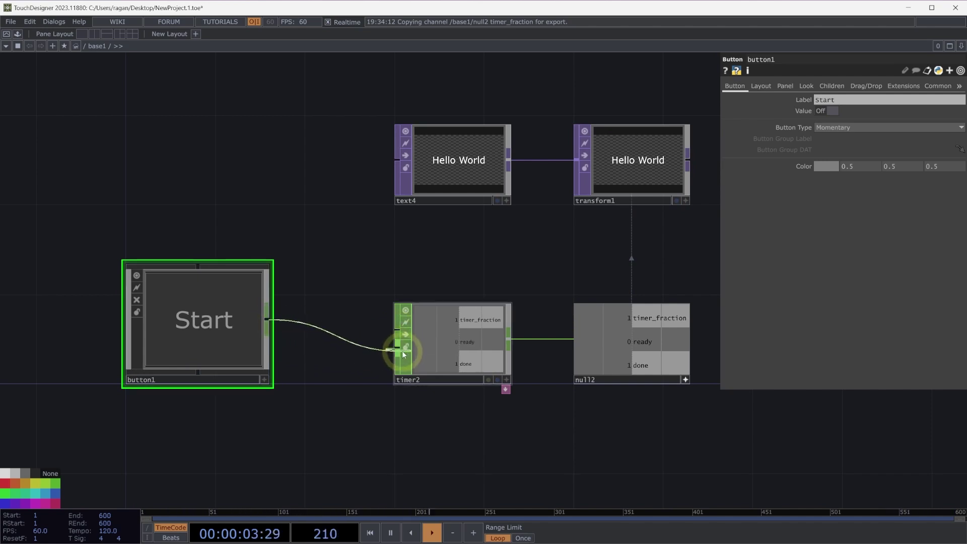
{"action": "left_click", "coordinate": [402, 351]}
Activate the Start button's viewer, start timer2 with it, and exit the timer's segment at the end of its cycle.
{"action": "left_click", "coordinate": [264, 380]}
{"action": "left_click", "coordinate": [237, 356]}
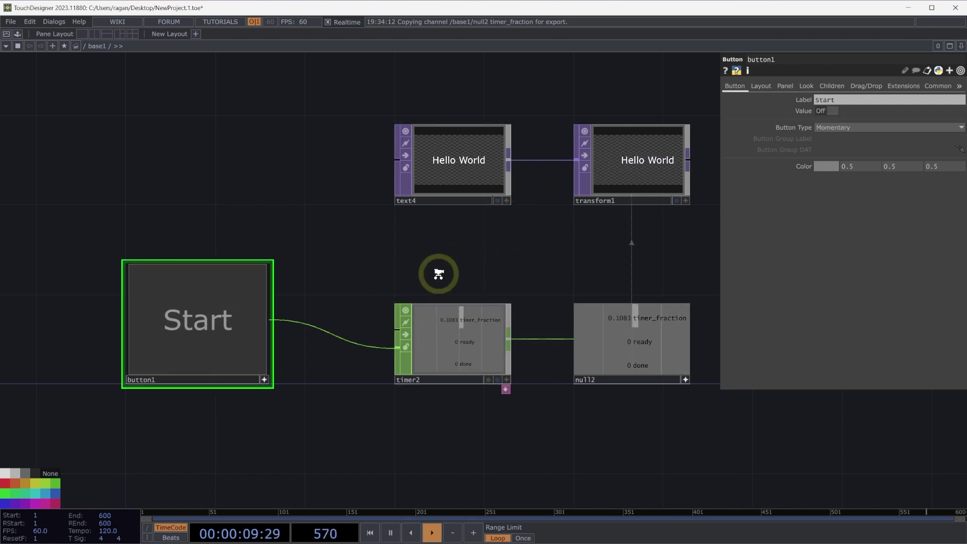
{"action": "left_click", "coordinate": [429, 340]}
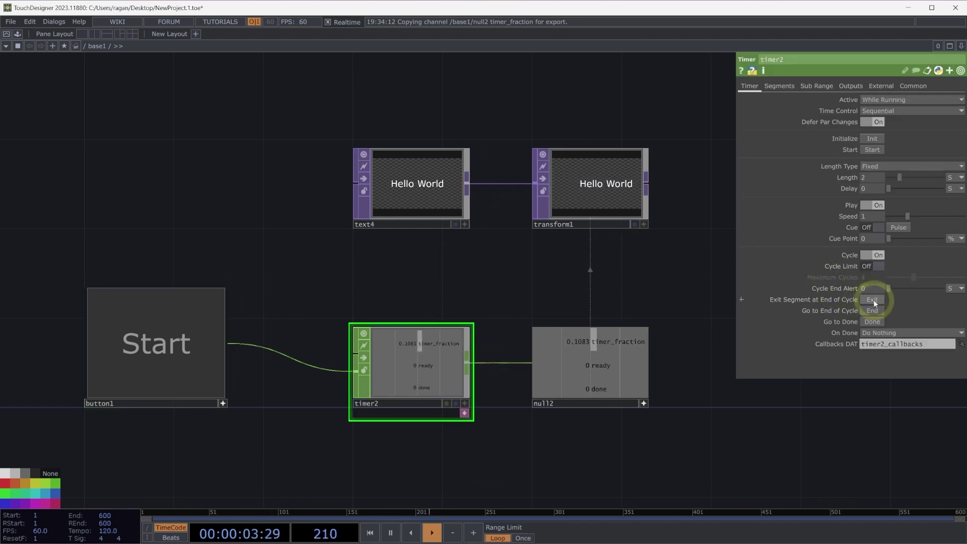
{"action": "left_click", "coordinate": [872, 299]}
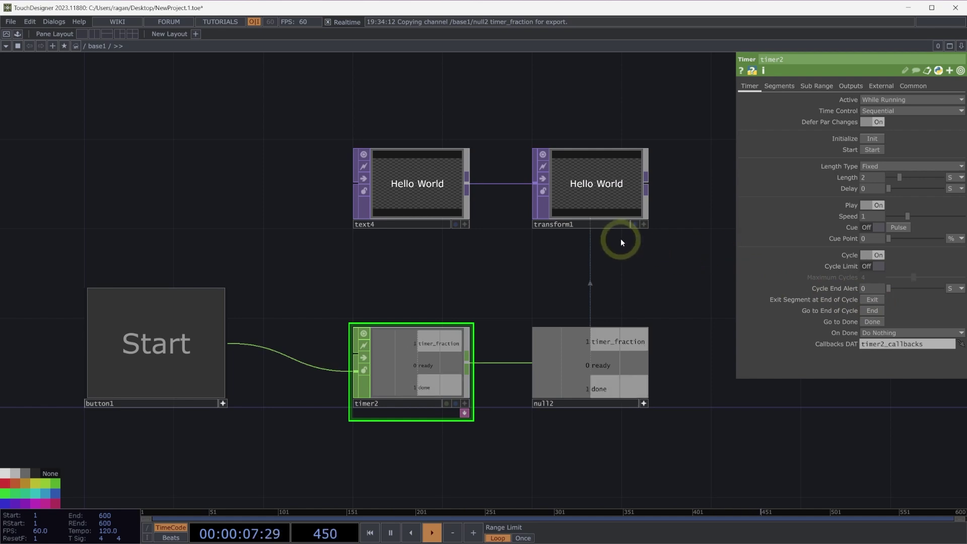
Move the Hello World text and Transform TOPs further right and place a second Button COMP above the Start button.
{"action": "left_click_drag", "start_coordinate": [443, 157], "coordinate": [627, 223]}
{"action": "double_click", "coordinate": [358, 203]}
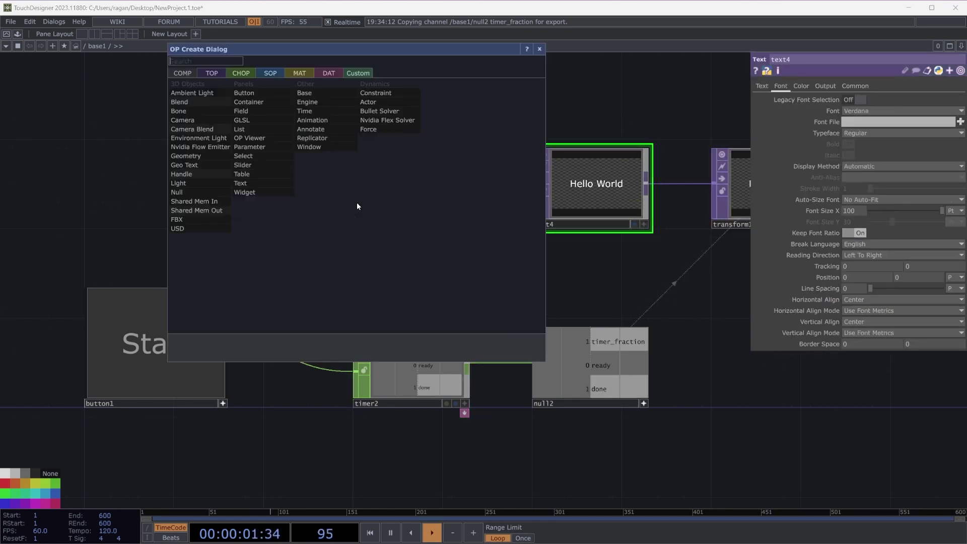
{"action": "type", "text": "bit"}
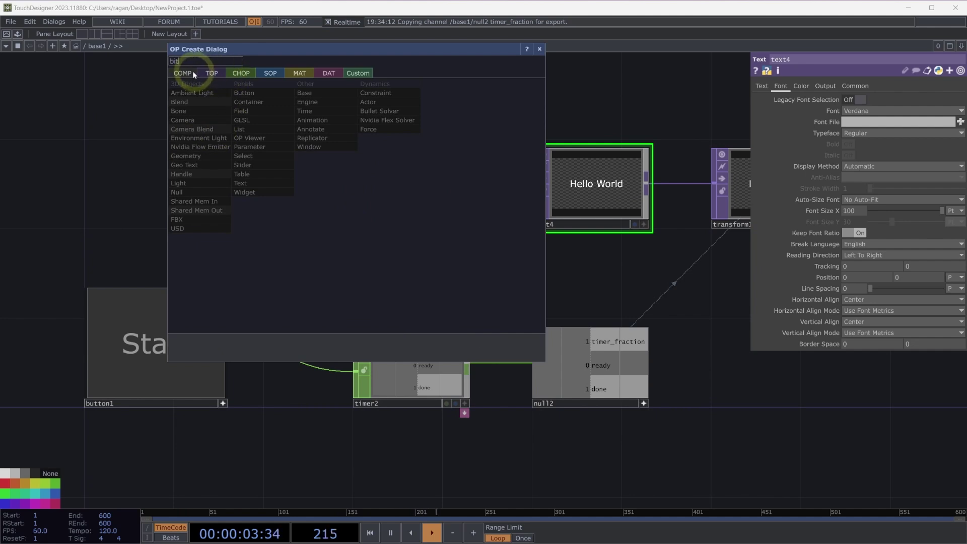
{"action": "key", "text": "BackSpace"}
{"action": "key", "text": "BackSpace"}
{"action": "type", "text": "ut"}
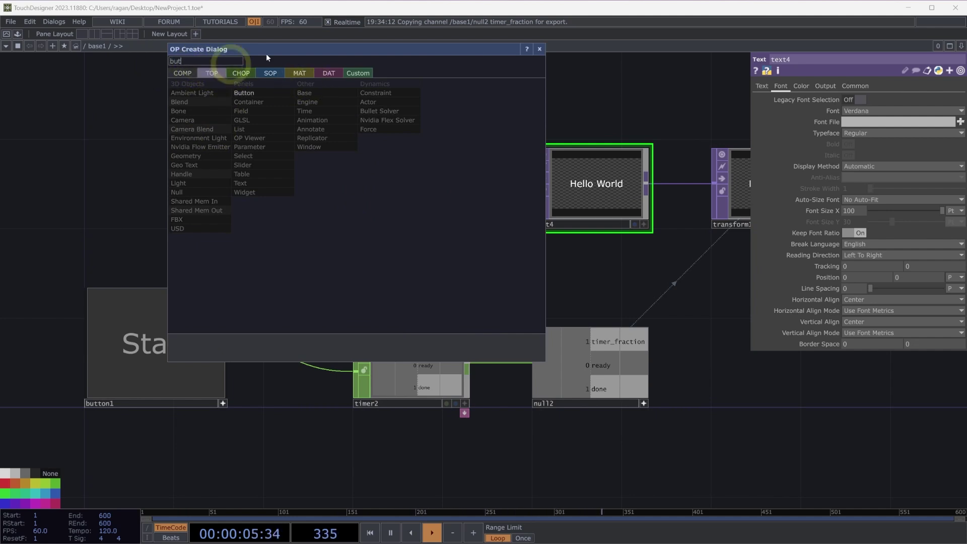
{"action": "left_click", "coordinate": [272, 93]}
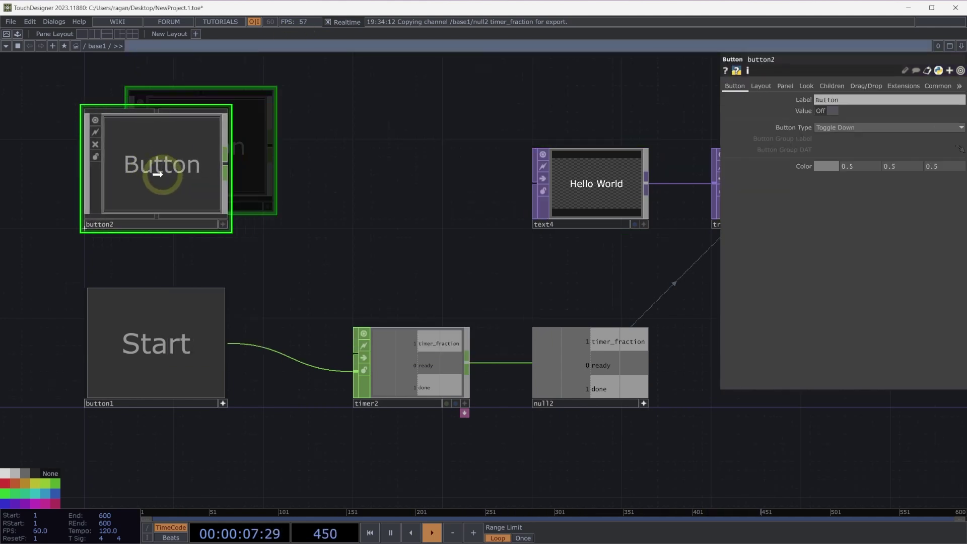
{"action": "left_click", "coordinate": [180, 133]}
Label the second Button COMP Exit Cycle and set its button type to Momentary.
{"action": "left_click", "coordinate": [882, 101]}
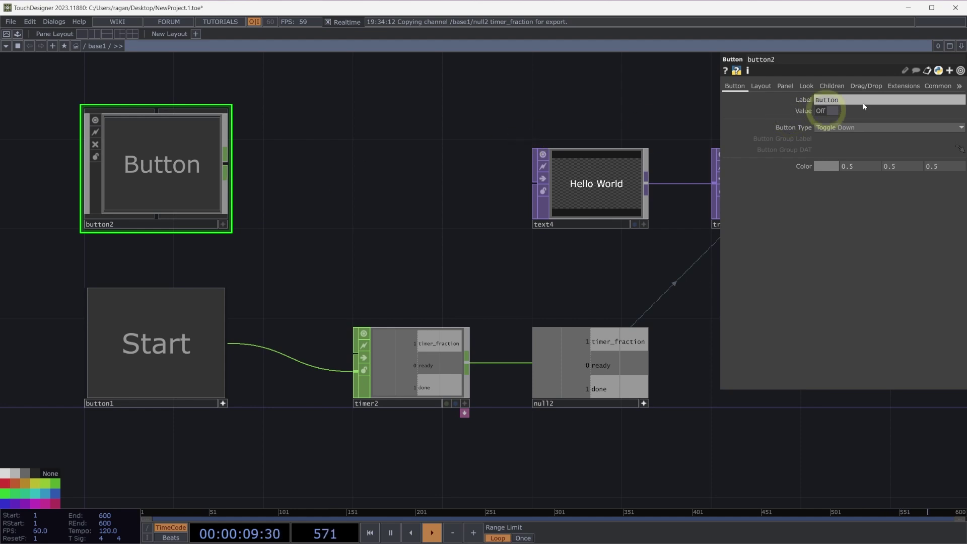
{"action": "type", "text": "Exit C"}
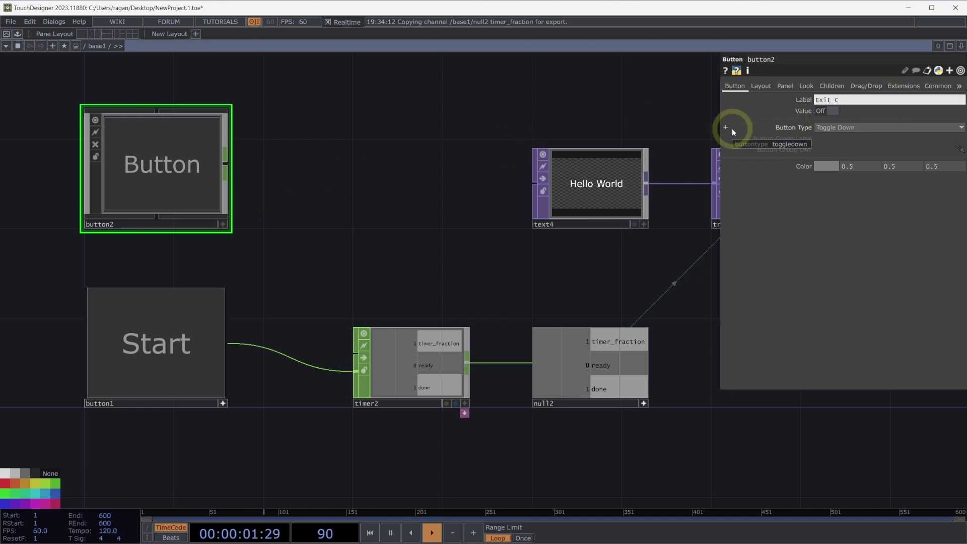
{"action": "type", "text": "ycle"}
{"action": "key", "text": "Return"}
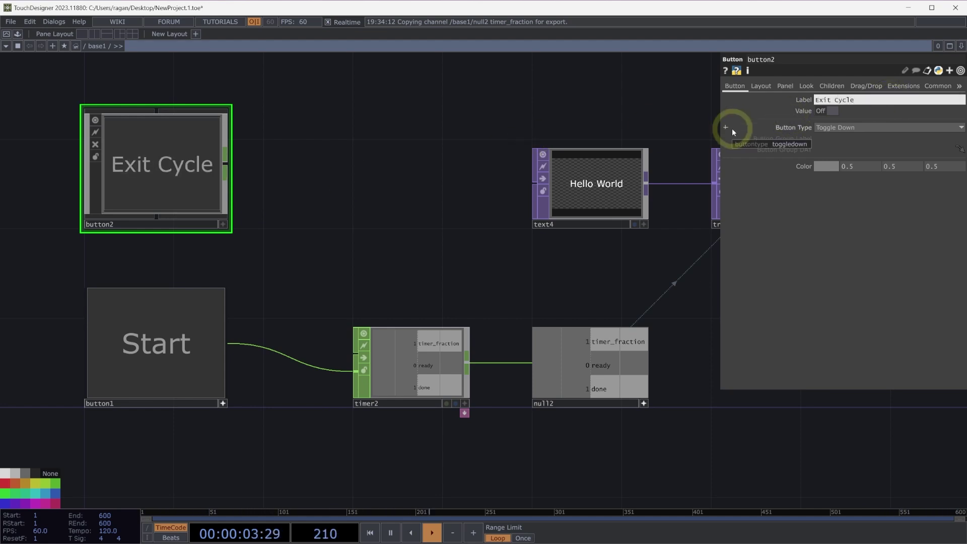
{"action": "left_click", "coordinate": [871, 128]}
{"action": "left_click", "coordinate": [857, 138]}
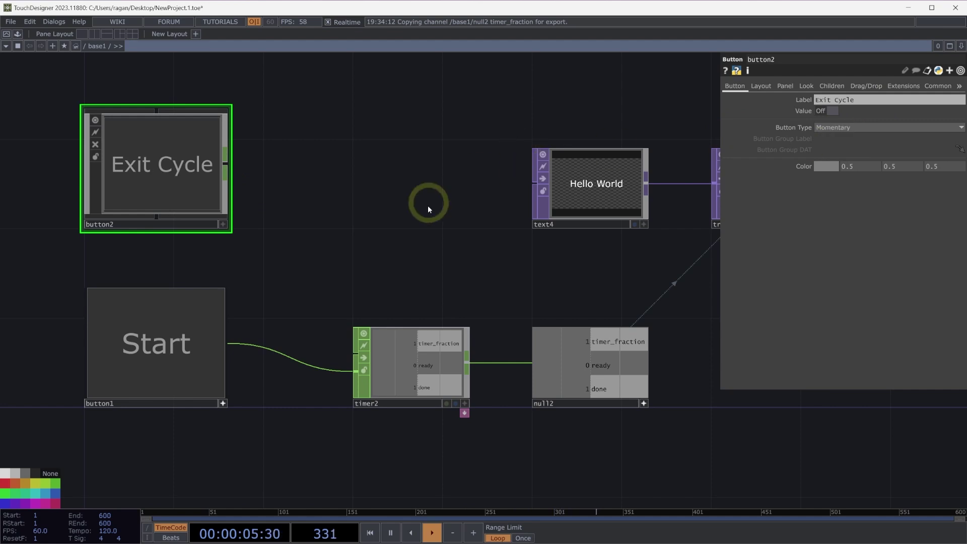
Reference the Exit Cycle button's output value in timer2's Exit Segment at End of Cycle parameter.
{"action": "left_click_drag", "start_coordinate": [534, 130], "coordinate": [466, 133]}
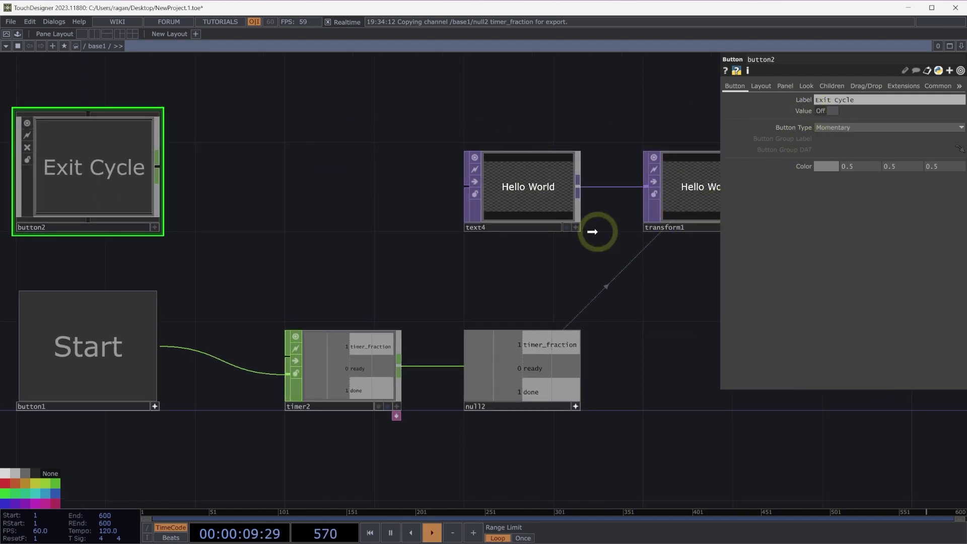
{"action": "left_click", "coordinate": [360, 373]}
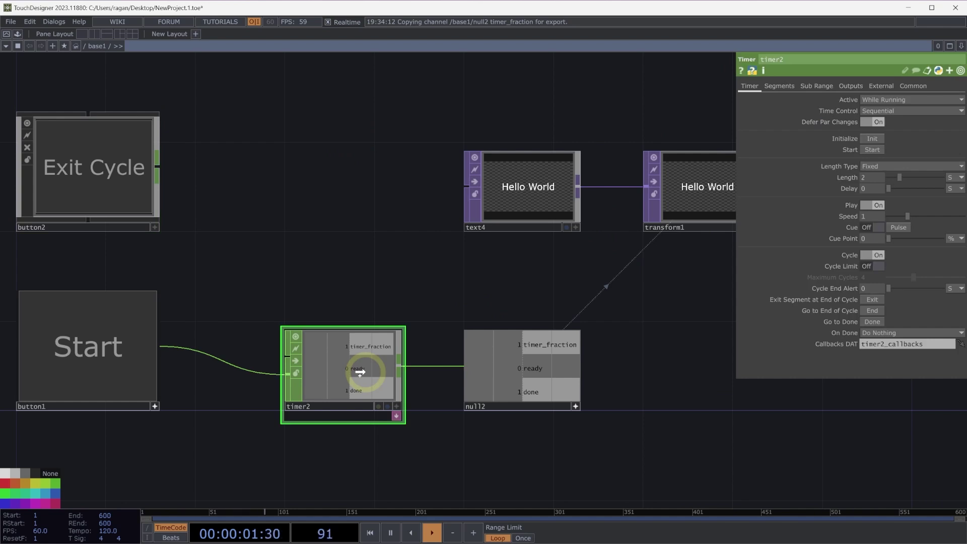
{"action": "left_click_drag", "start_coordinate": [360, 373], "coordinate": [827, 288]}
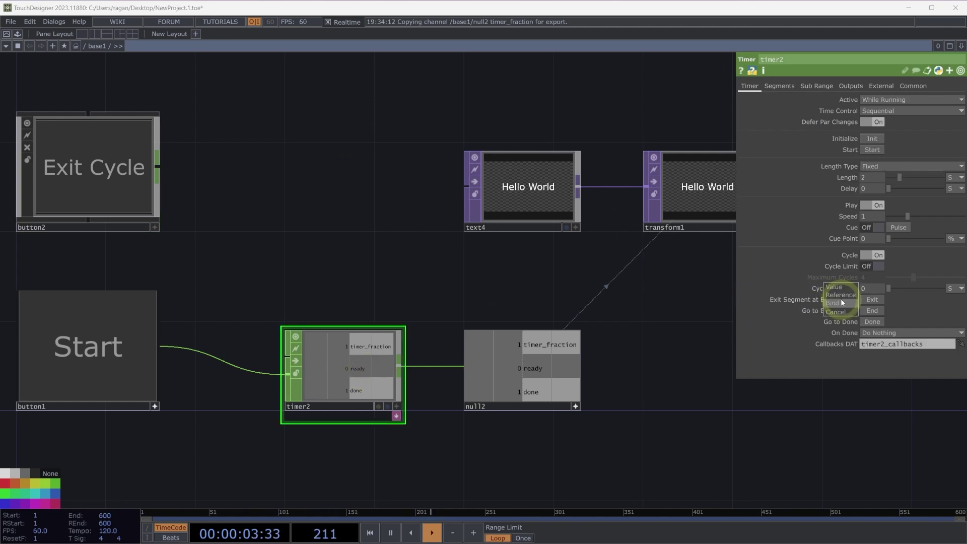
{"action": "left_click", "coordinate": [844, 294]}
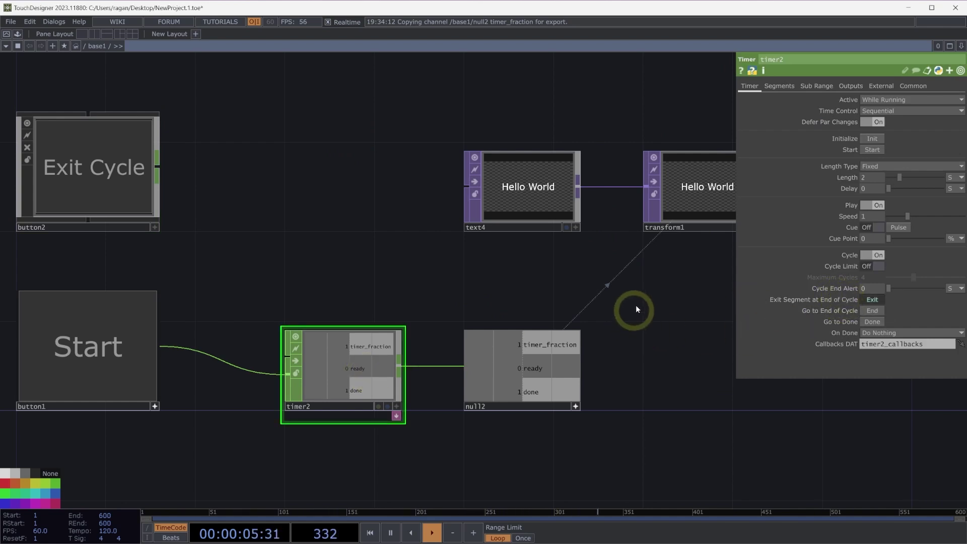
Activate the Exit Cycle button's viewer, start timer2 with the Start button, and test exiting the loop with Exit Cycle.
{"action": "left_click_drag", "start_coordinate": [533, 136], "coordinate": [500, 135]}
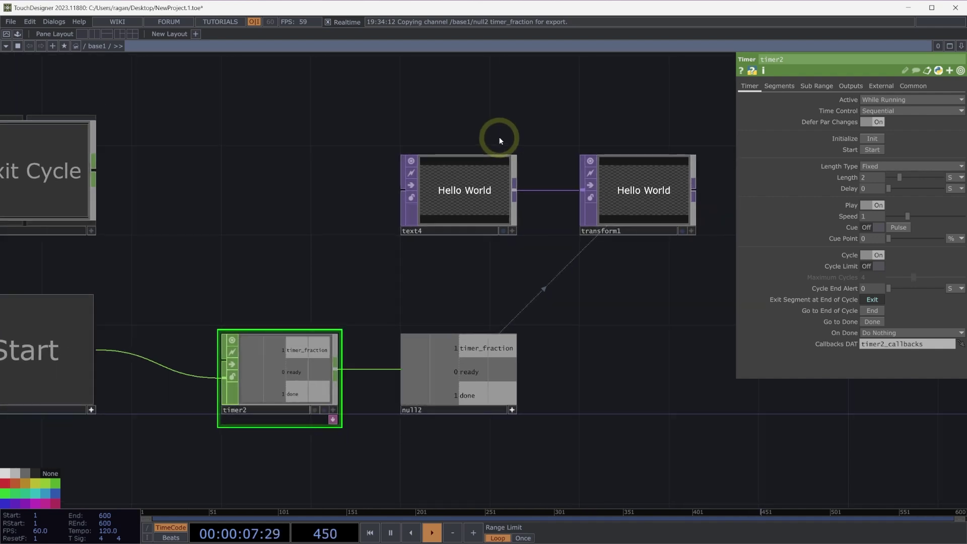
{"action": "key", "text": "h"}
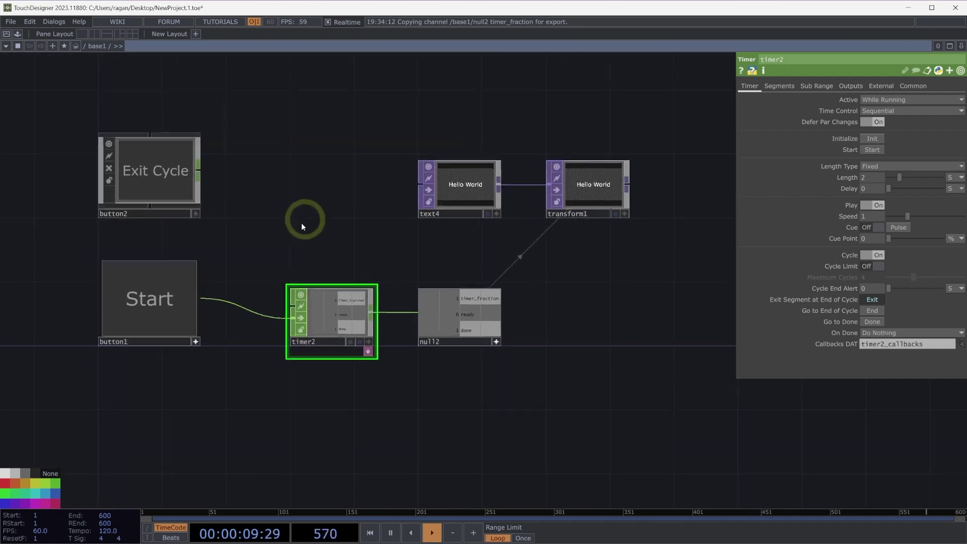
{"action": "left_click", "coordinate": [196, 215]}
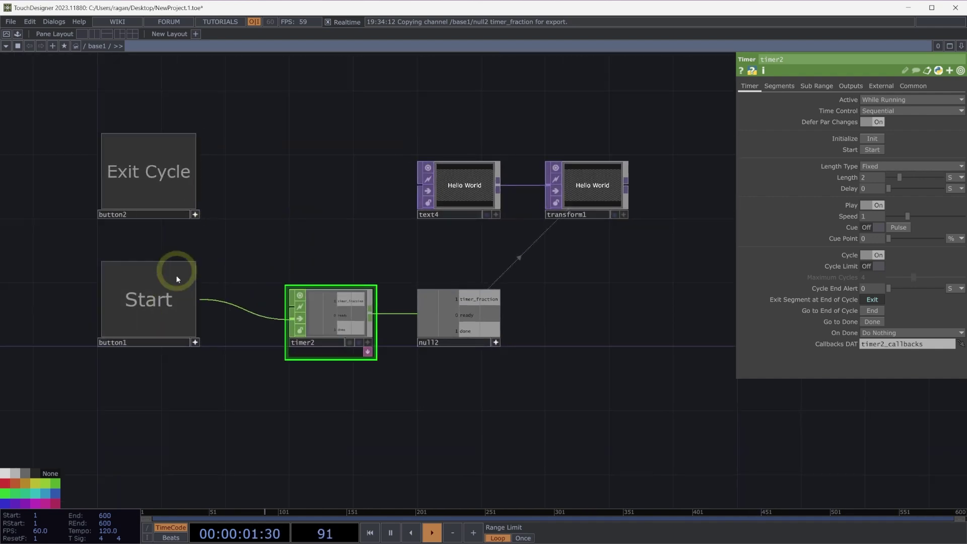
{"action": "left_click", "coordinate": [169, 304]}
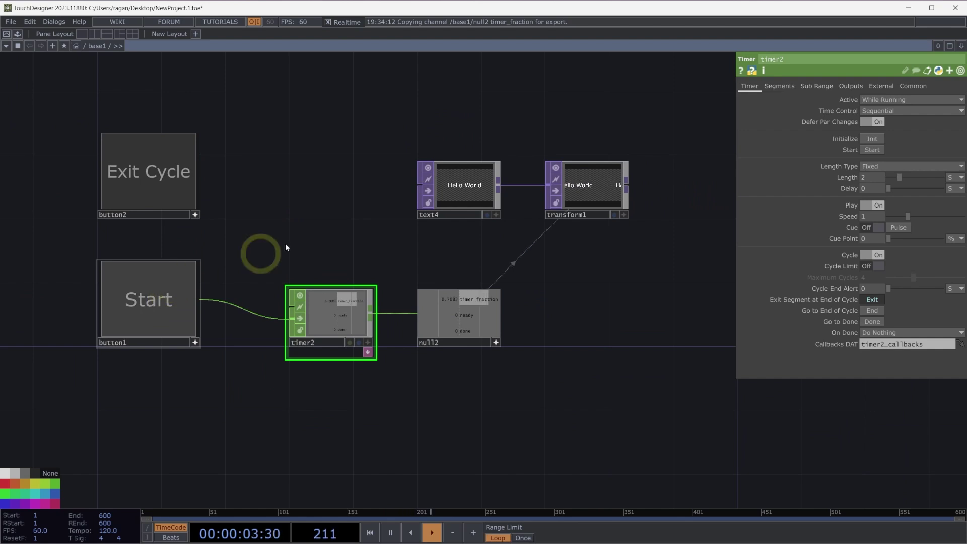
{"action": "left_click", "coordinate": [182, 180]}
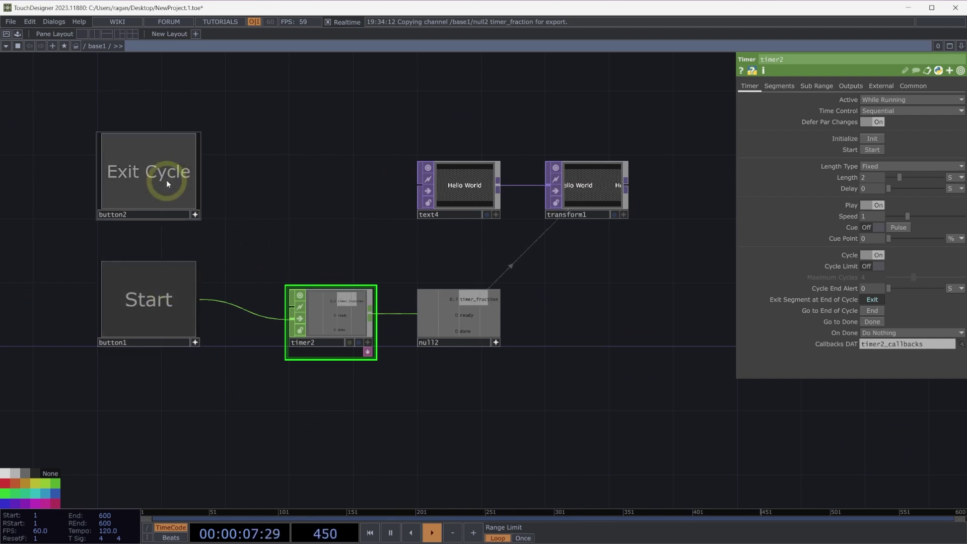
{"action": "left_click", "coordinate": [303, 261]}
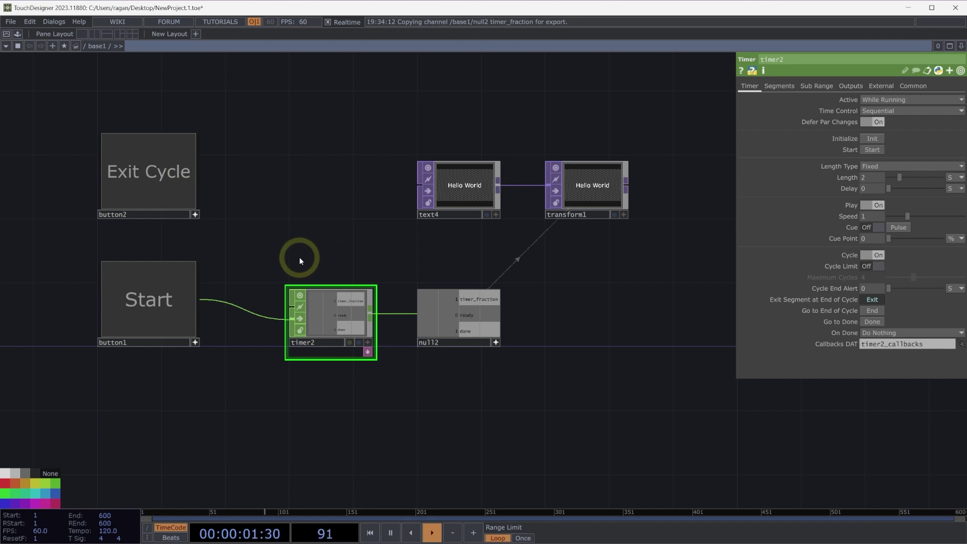
{"action": "left_click", "coordinate": [189, 171]}
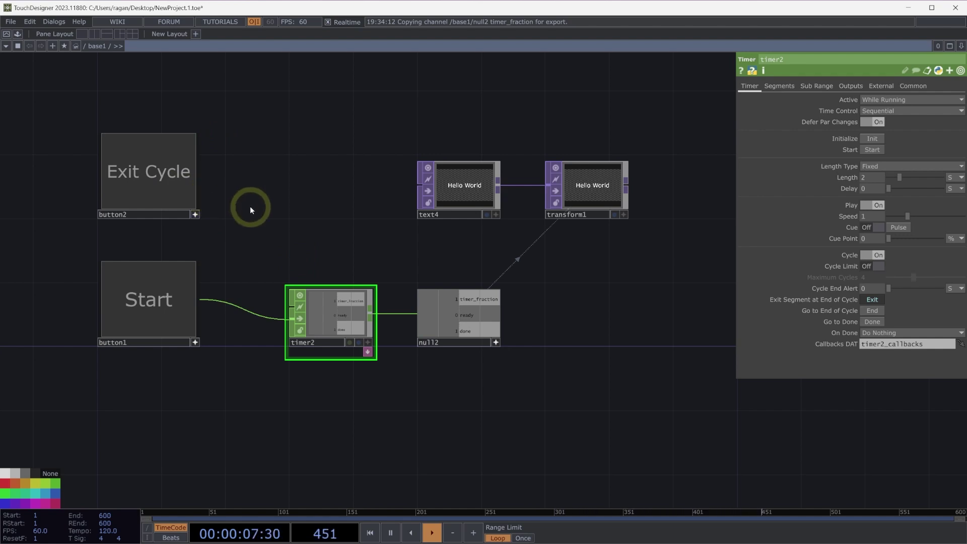
Expand timer2's Exit Segment at End of Cycle parameter and remove its expression op('button2').par.value0.
{"action": "scroll", "coordinate": [251, 207], "scroll_direction": "up", "scroll_amount": 3}
{"action": "left_click_drag", "start_coordinate": [278, 229], "coordinate": [275, 219]}
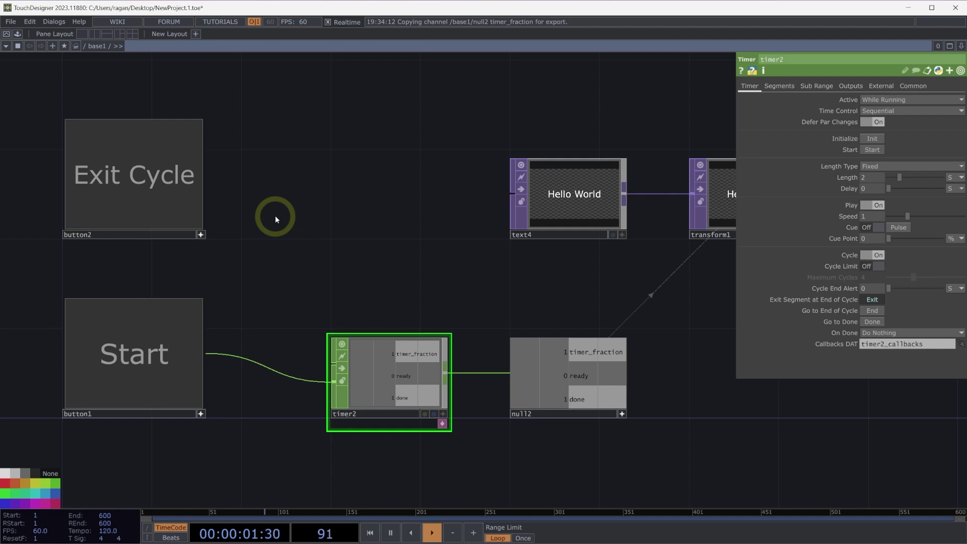
{"action": "left_click", "coordinate": [816, 300]}
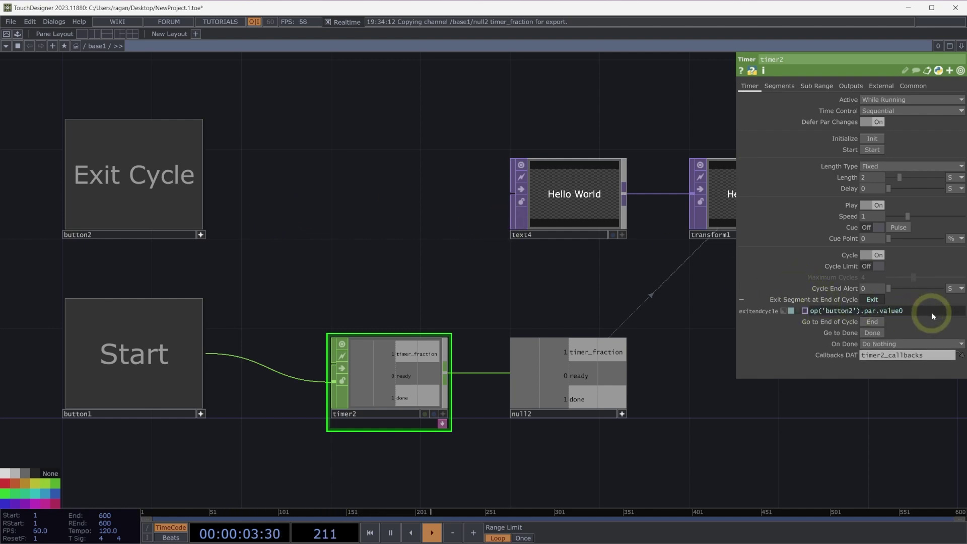
Add a Parameter Execute DAT between the Exit Cycle button and the Hello World text TOP.
{"action": "double_click", "coordinate": [380, 267]}
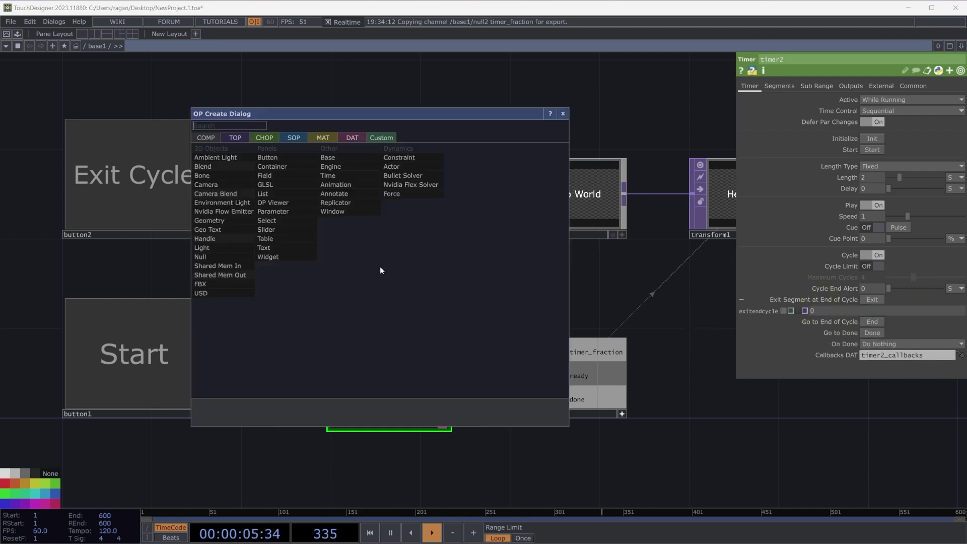
{"action": "type", "text": "pan"}
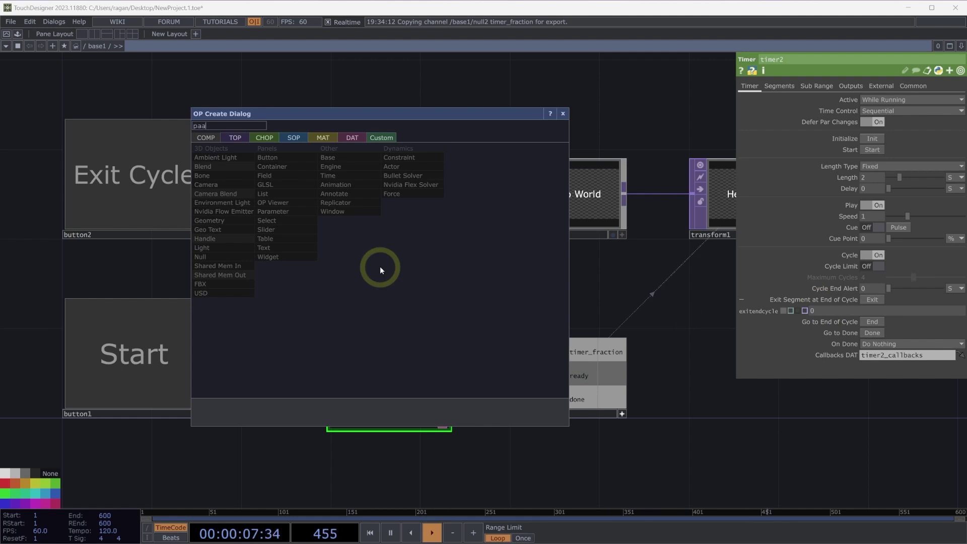
{"action": "key", "text": "BackSpace"}
{"action": "type", "text": "r"}
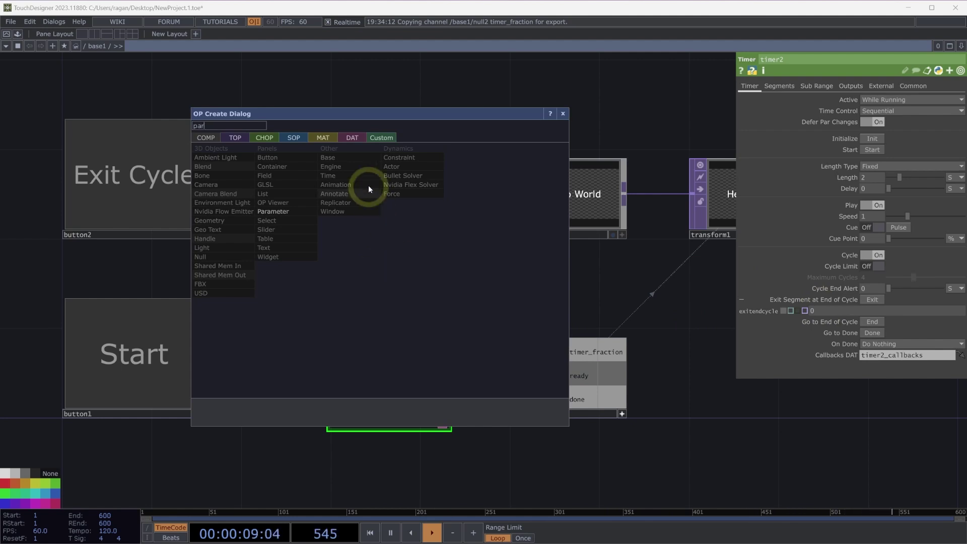
{"action": "left_click", "coordinate": [364, 141]}
{"action": "left_click", "coordinate": [307, 256]}
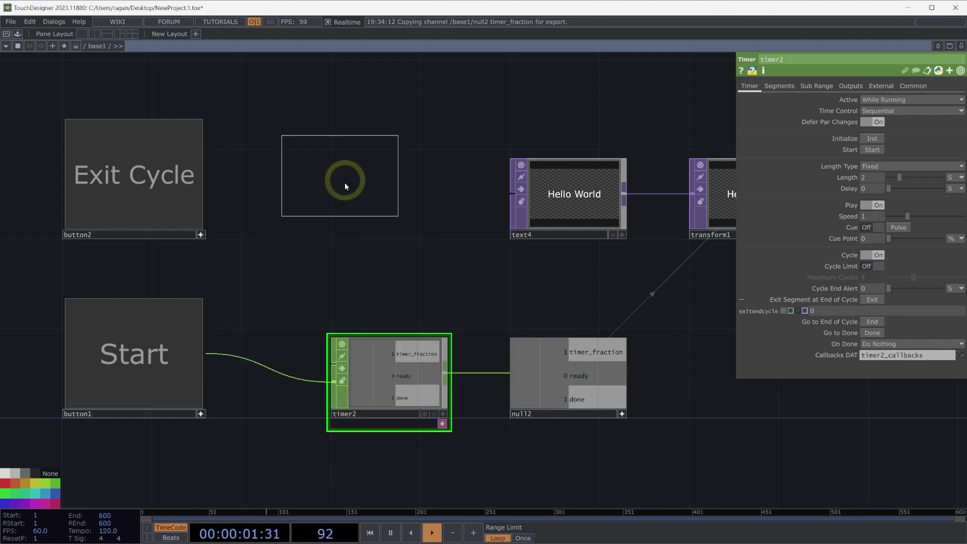
{"action": "left_click", "coordinate": [345, 183]}
Move timer2 and null2 together closer to the Start button, beneath the Parameter Execute DAT.
{"action": "left_click", "coordinate": [539, 389]}
{"action": "left_click", "coordinate": [374, 379], "text": "ctrl"}
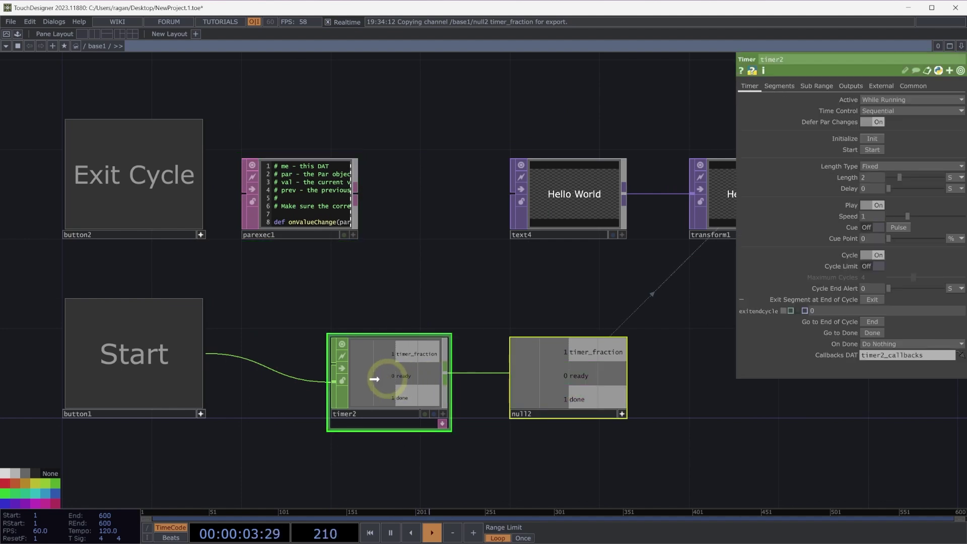
{"action": "left_click_drag", "start_coordinate": [375, 379], "coordinate": [284, 379]}
{"action": "left_click_drag", "start_coordinate": [324, 316], "coordinate": [416, 265]}
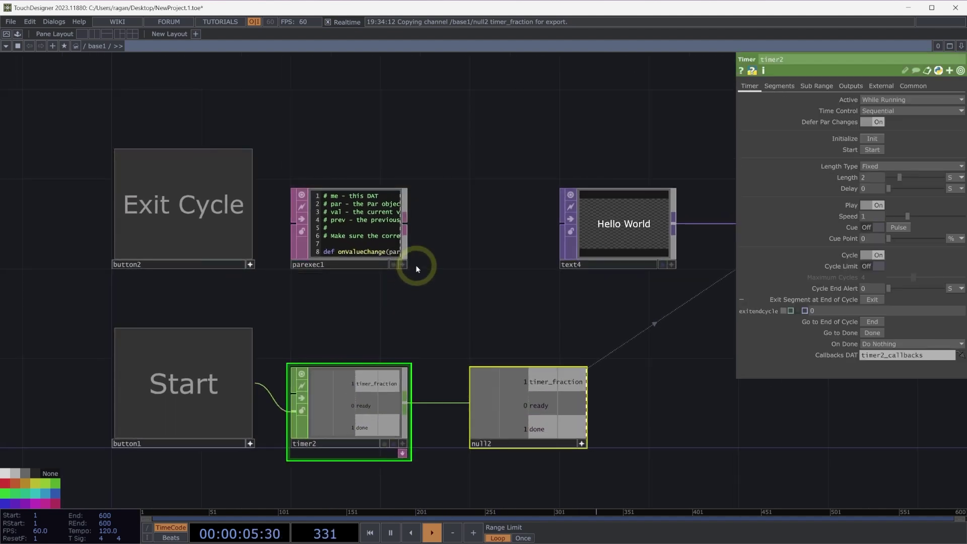
Deactivate the Exit Cycle button's viewer and assign button2 as the operator monitored by the Parameter Execute DAT.
{"action": "left_click_drag", "start_coordinate": [230, 254], "coordinate": [344, 236]}
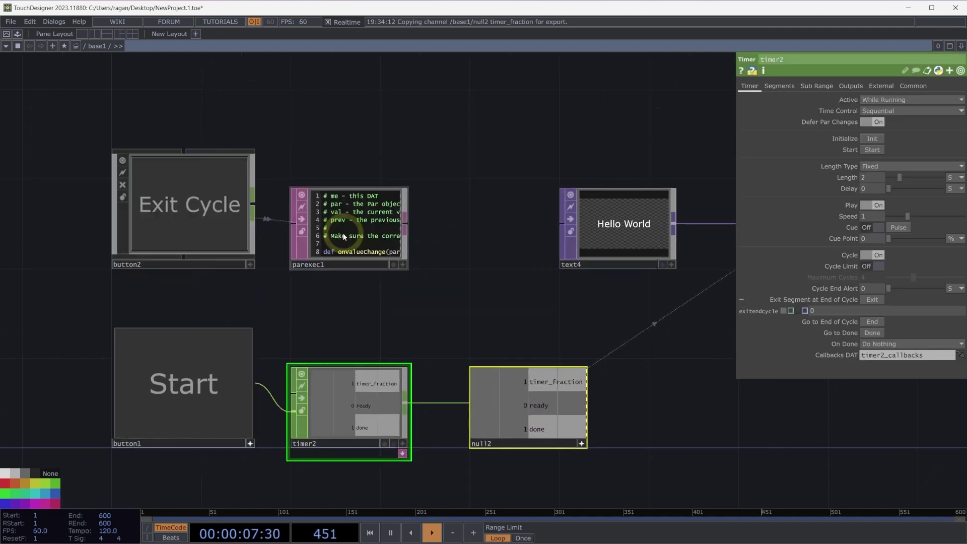
{"action": "left_click", "coordinate": [177, 213]}
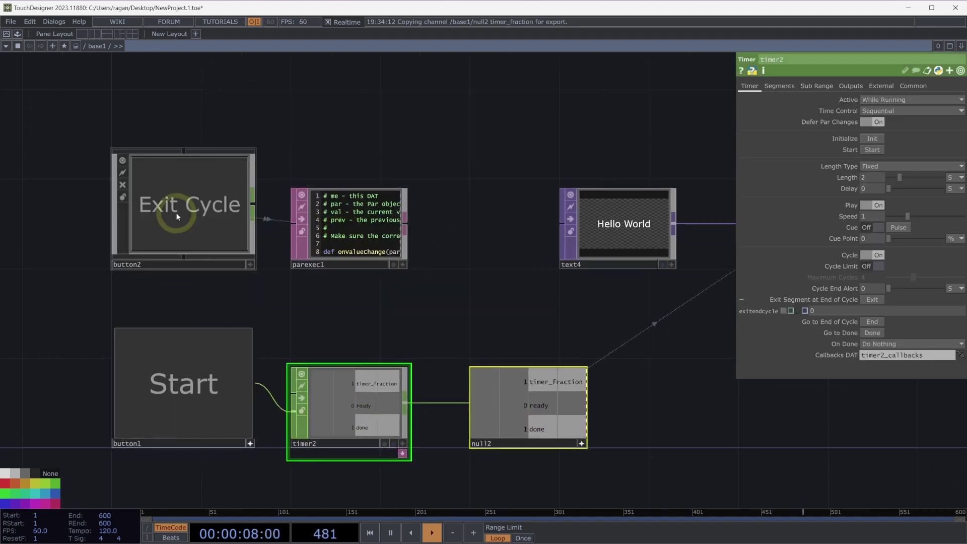
{"action": "left_click", "coordinate": [388, 243]}
Check the name of the Exit Cycle button's Value parameter and set the Parameter Execute DAT's Parameters to value0.
{"action": "left_click", "coordinate": [863, 145]}
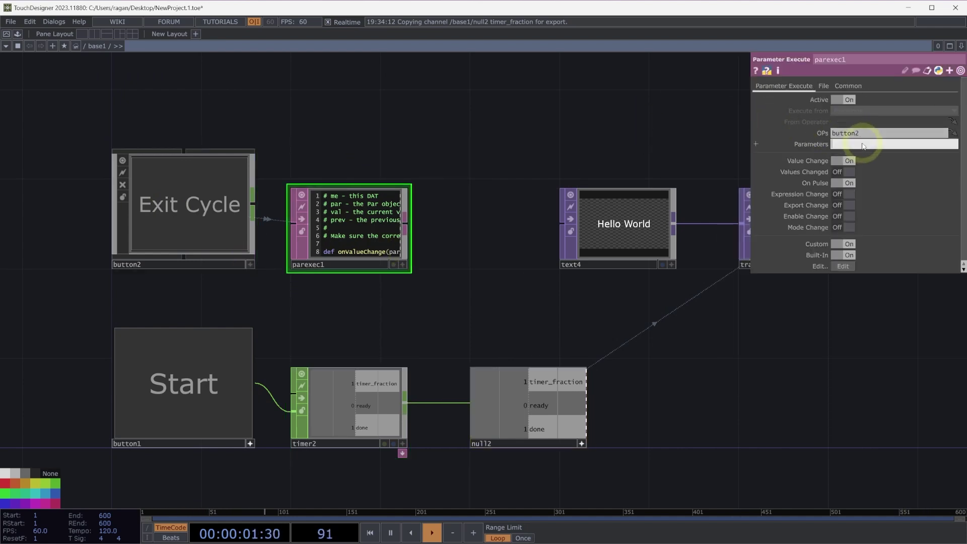
{"action": "left_click", "coordinate": [278, 211]}
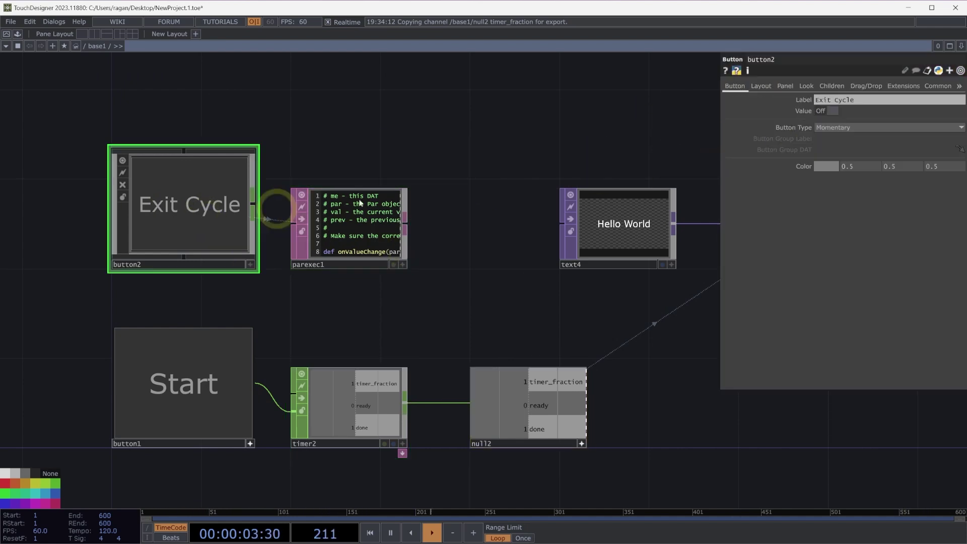
{"action": "left_click", "coordinate": [802, 112]}
{"action": "left_click", "coordinate": [806, 112]}
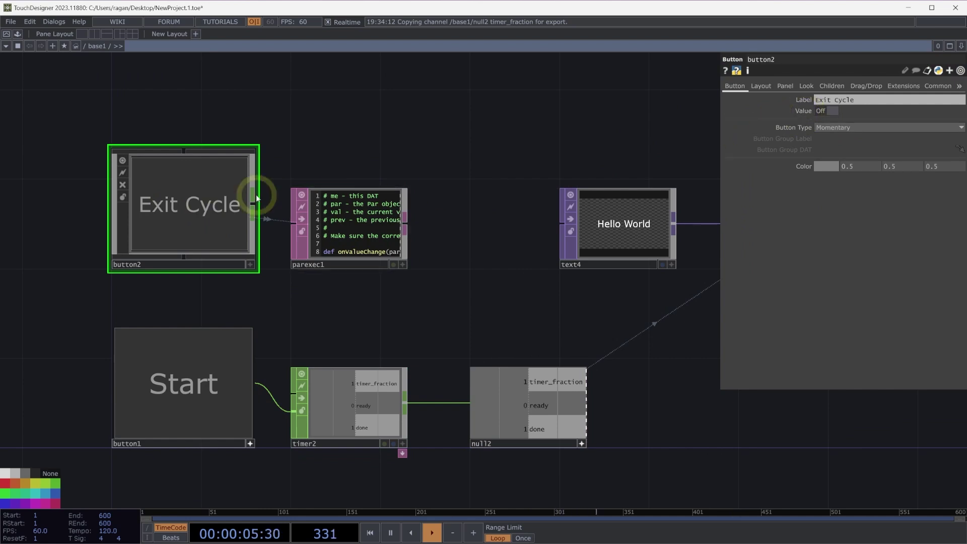
{"action": "left_click", "coordinate": [352, 229]}
{"action": "left_click", "coordinate": [866, 145]}
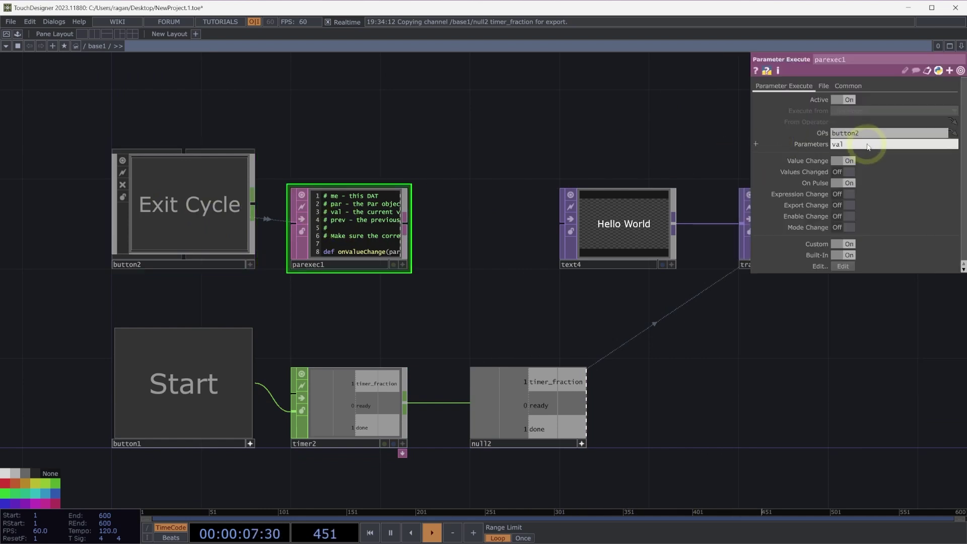
{"action": "type", "text": "0"}
{"action": "key", "text": "Return"}
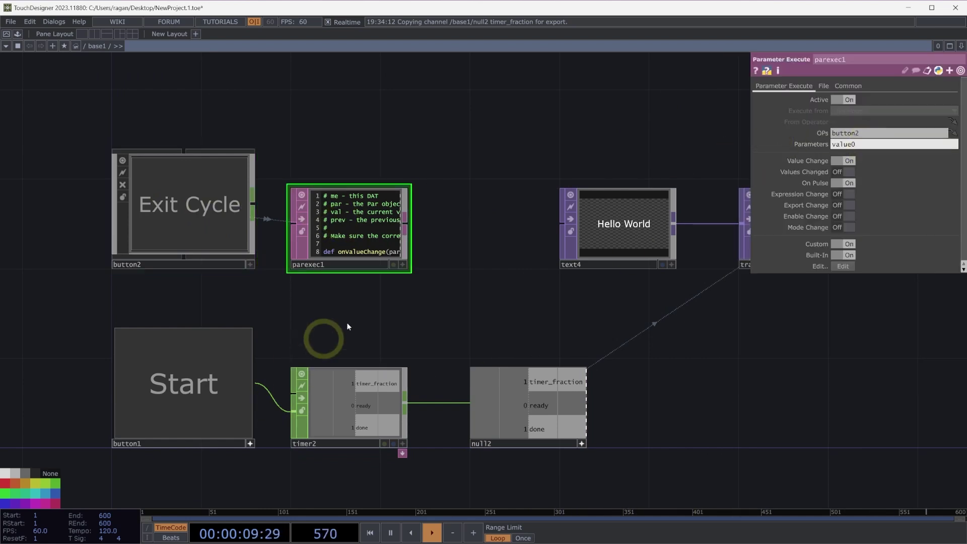
Activate parexec1's viewer and add the condition "if par.eval():" to its onValueChange function, beginning the indented line with op('.
{"action": "scroll", "coordinate": [419, 328], "scroll_direction": "up", "scroll_amount": 5}
{"action": "scroll", "coordinate": [418, 318], "scroll_direction": "up", "scroll_amount": 3}
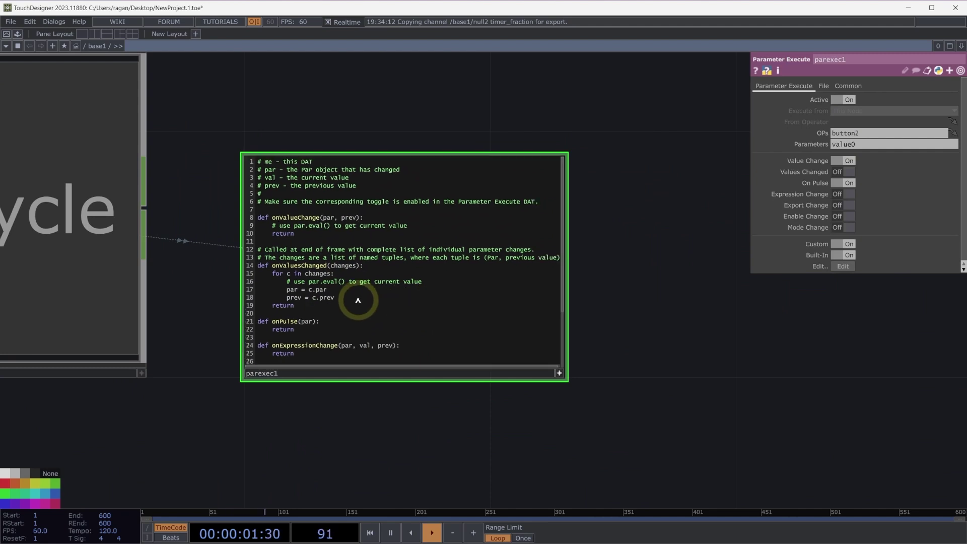
{"action": "left_click", "coordinate": [430, 226]}
{"action": "key", "text": "Return"}
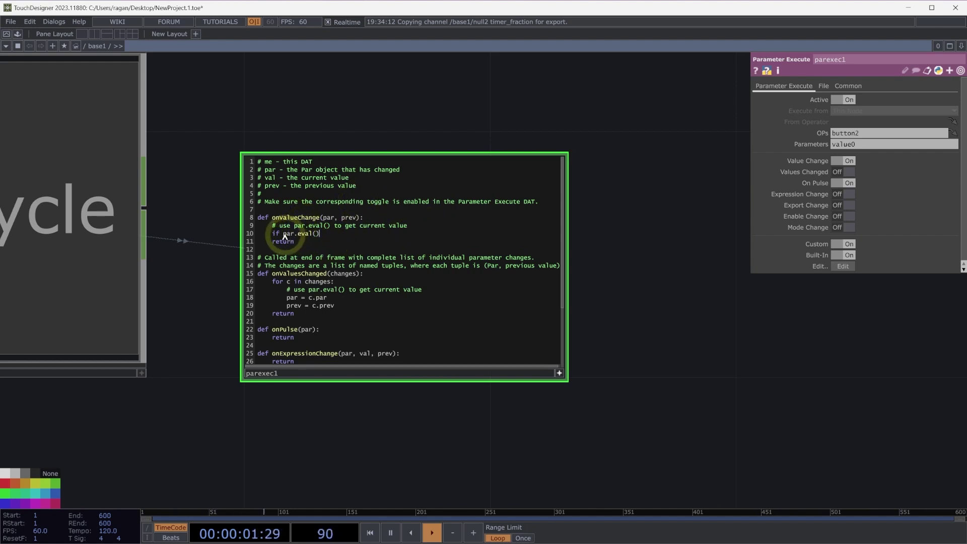
{"action": "type", "text": ":"}
{"action": "key", "text": "Return"}
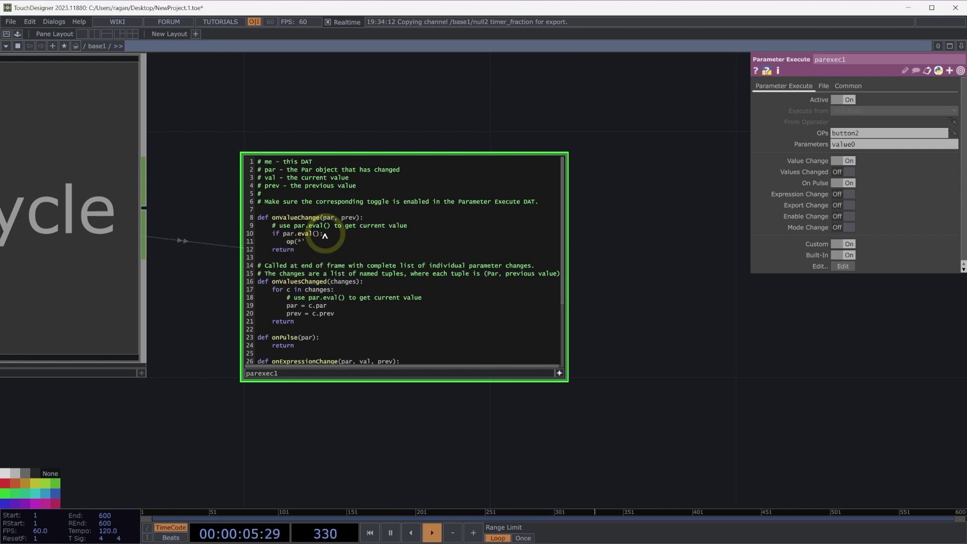
Check the timer's operator and exit parameter names, and complete the indented onValueChange line as op('timer2').par.exitendcycle.pulse().
{"action": "key", "text": "h"}
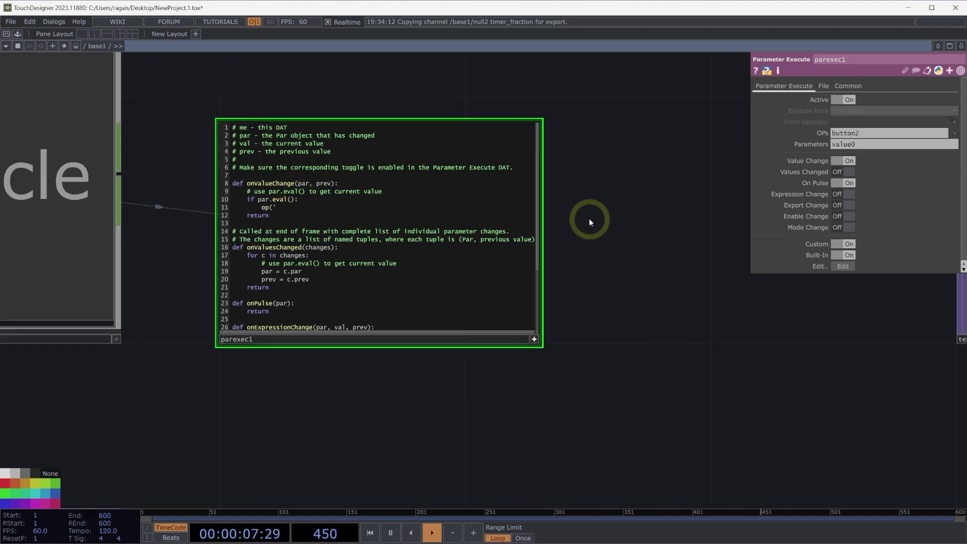
{"action": "left_click", "coordinate": [417, 484]}
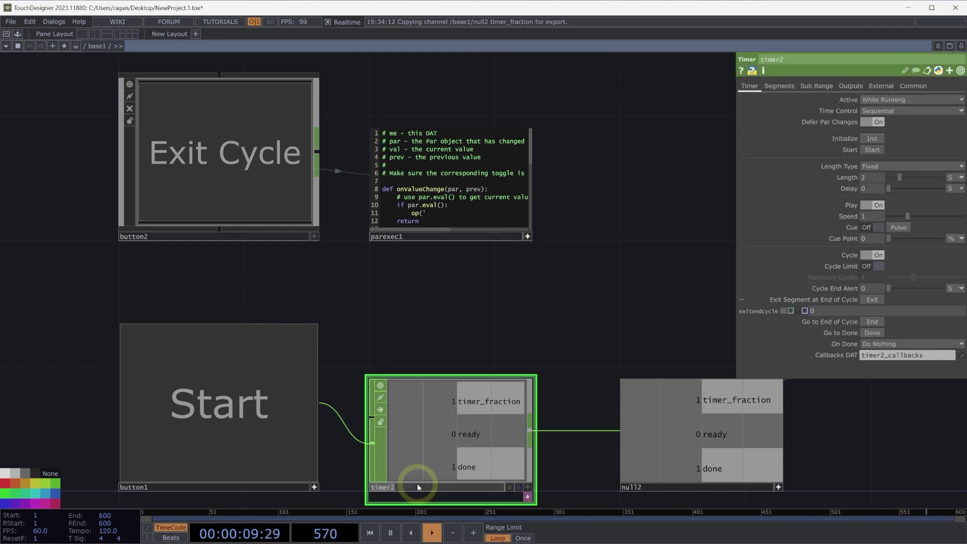
{"action": "scroll", "coordinate": [363, 175], "scroll_direction": "up", "scroll_amount": 3}
{"action": "left_click", "coordinate": [469, 166]}
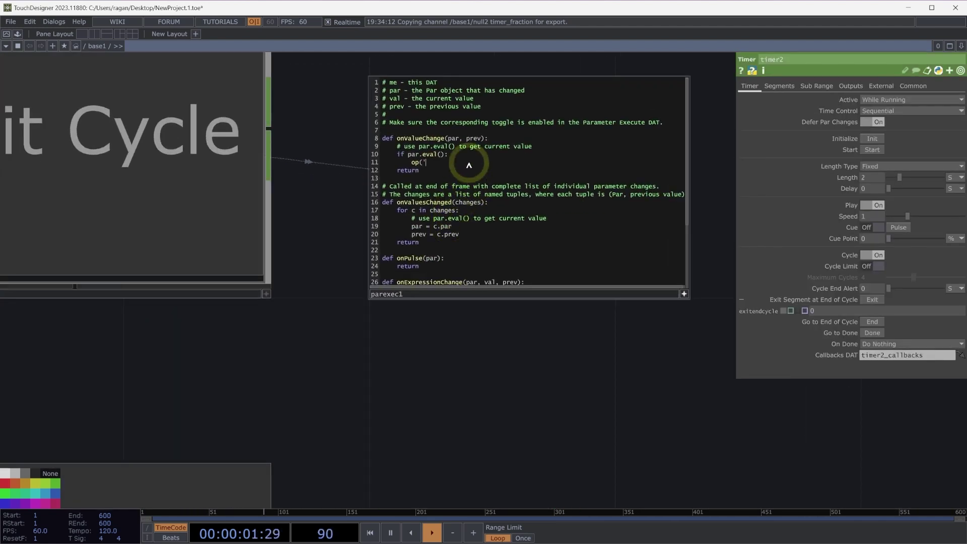
{"action": "type", "text": "timer2').par."}
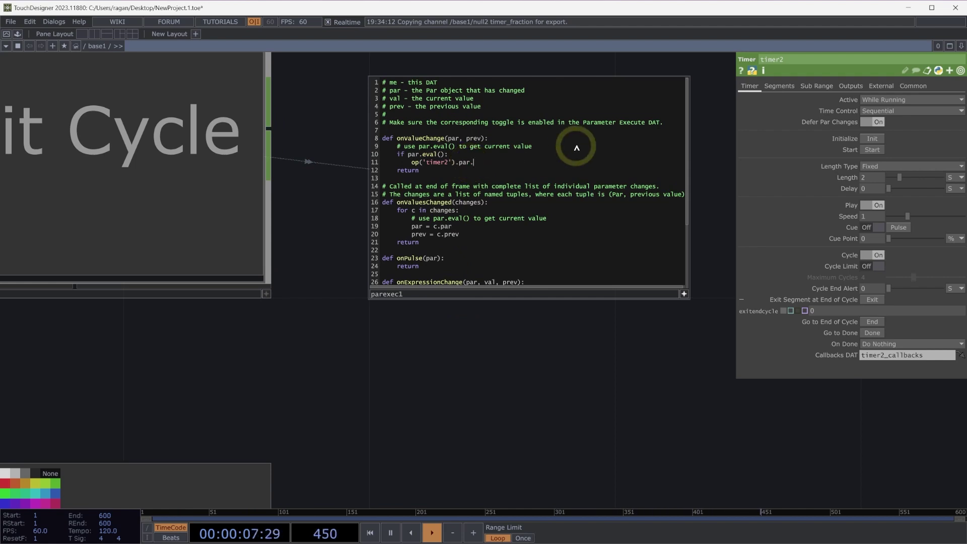
{"action": "left_click", "coordinate": [710, 307]}
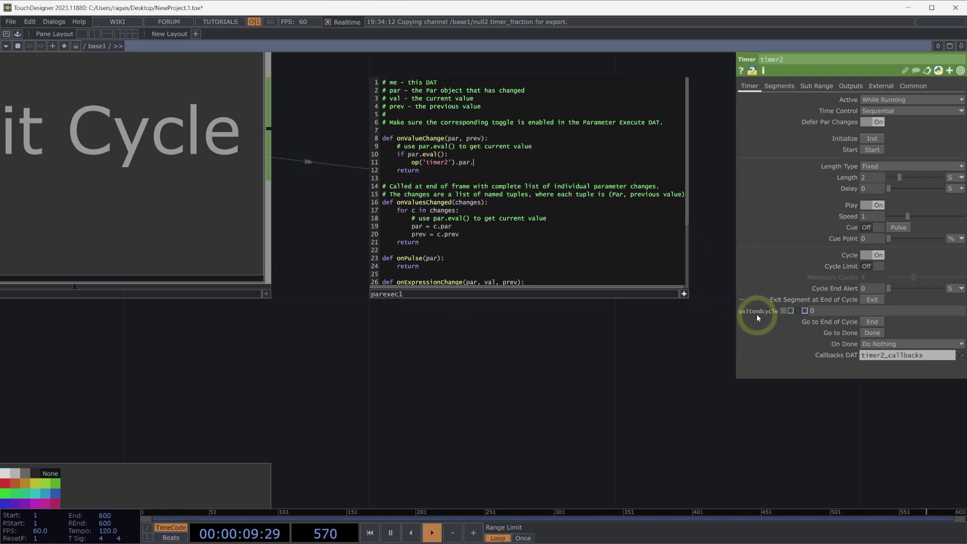
{"action": "left_click_drag", "start_coordinate": [757, 315], "coordinate": [503, 167]}
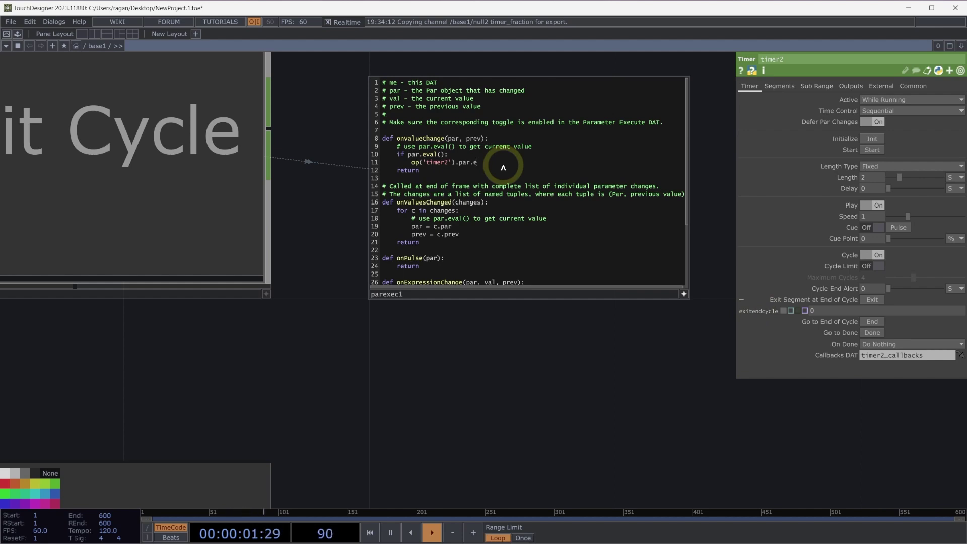
{"action": "type", "text": "endcycle.pulse8"}
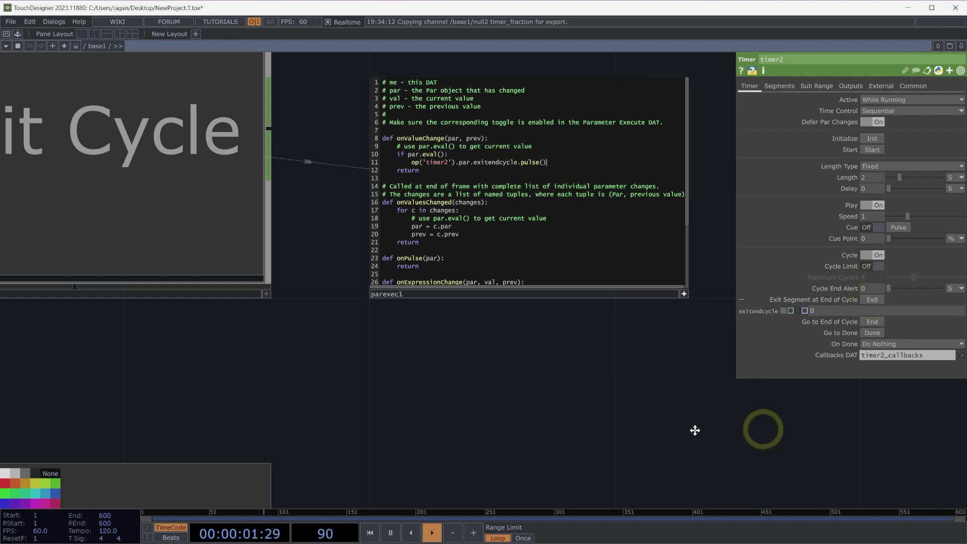
Select parexec1 and trigger the Start button to run the cycling timer that moves the Hello World text.
{"action": "scroll", "coordinate": [579, 382], "scroll_direction": "down", "scroll_amount": 3}
{"action": "scroll", "coordinate": [422, 263], "scroll_direction": "down", "scroll_amount": 5}
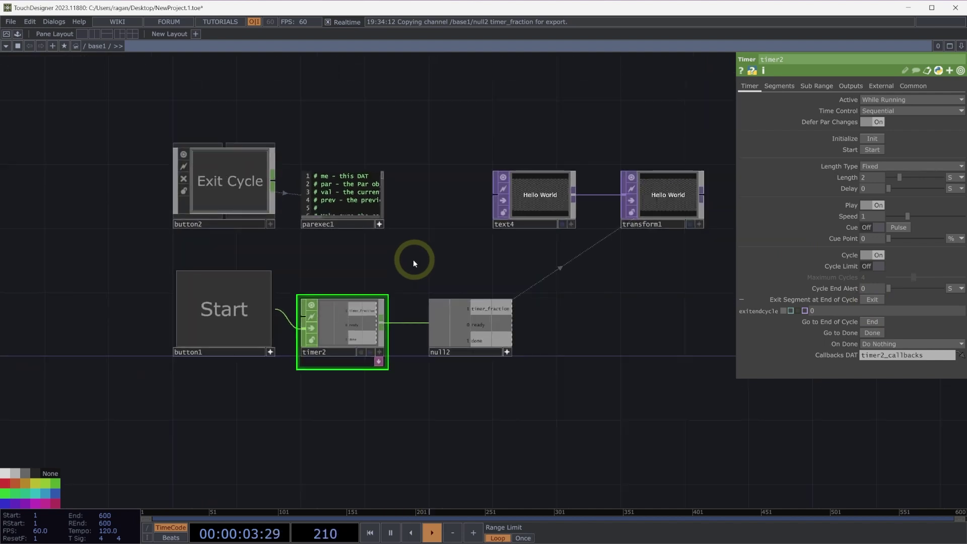
{"action": "left_click", "coordinate": [384, 227]}
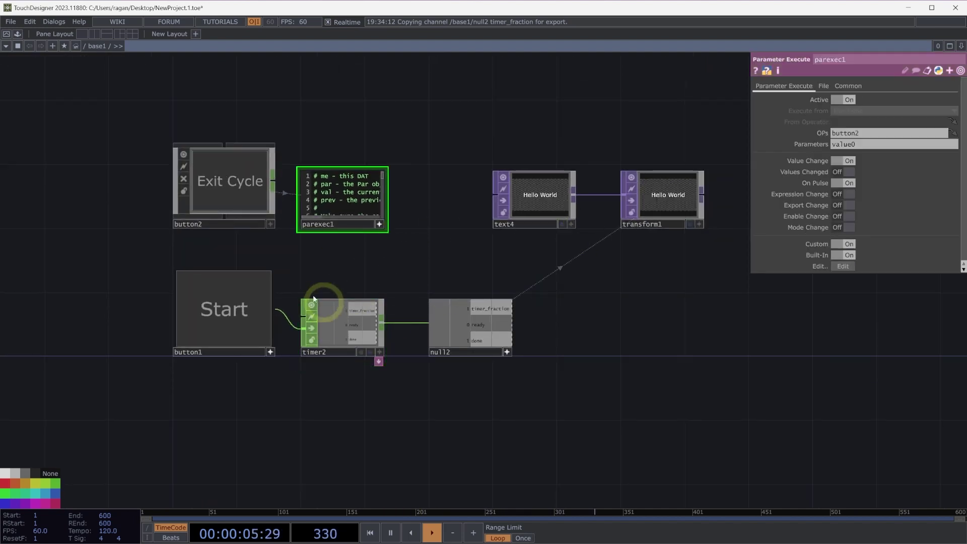
{"action": "left_click", "coordinate": [257, 312]}
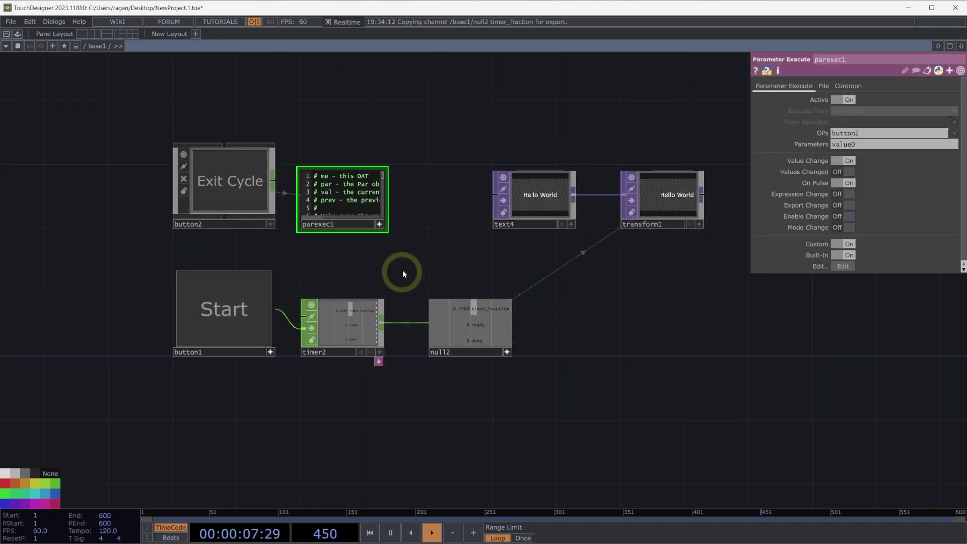
{"action": "left_click_drag", "start_coordinate": [403, 270], "coordinate": [368, 304]}
{"action": "left_click", "coordinate": [221, 362]}
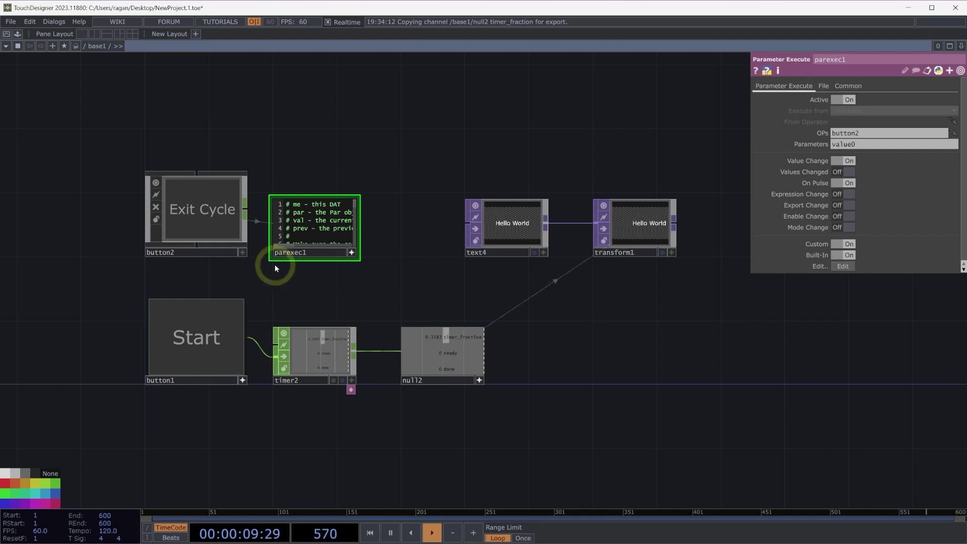
Activate the Exit Cycle button's viewer and trigger the button to test exiting timer2 at the end of its cycle.
{"action": "left_click", "coordinate": [244, 252]}
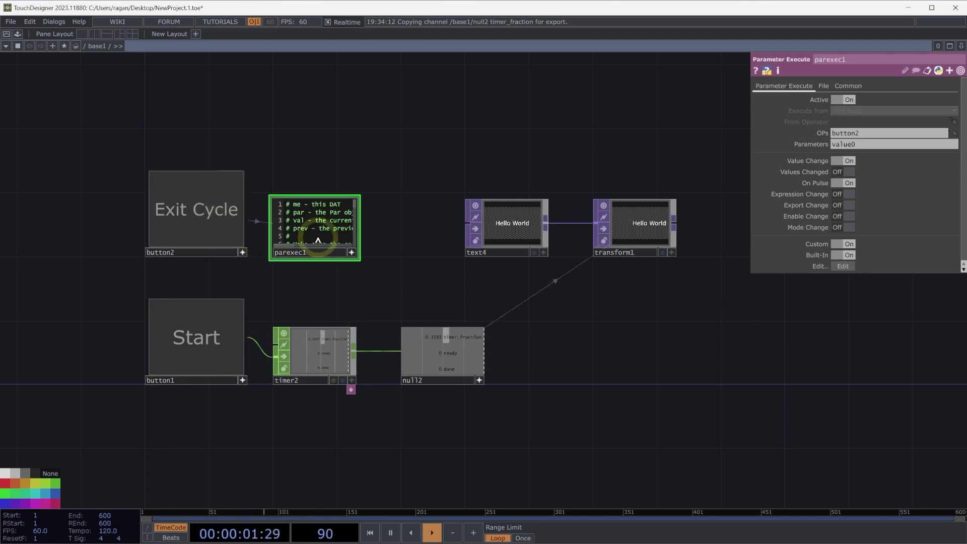
{"action": "left_click", "coordinate": [228, 213]}
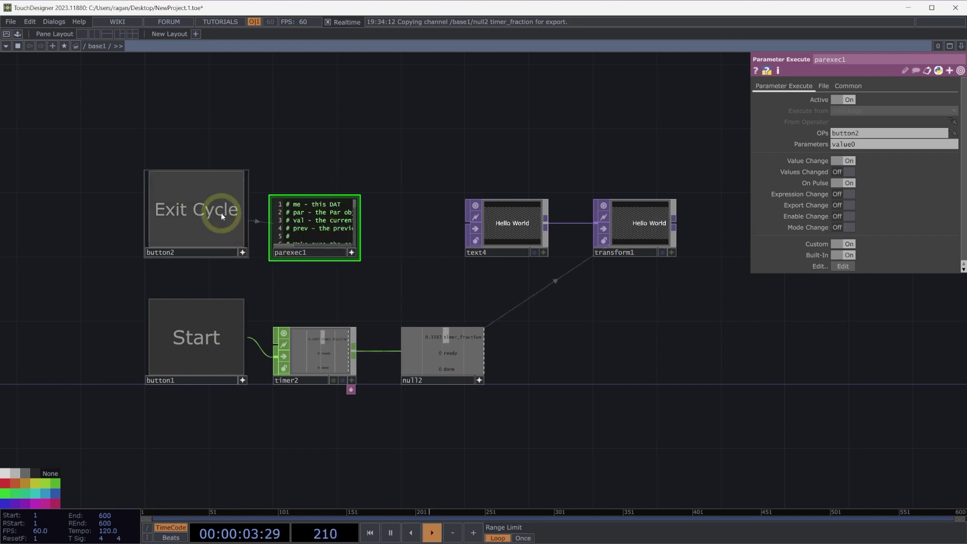
{"action": "left_click", "coordinate": [348, 272]}
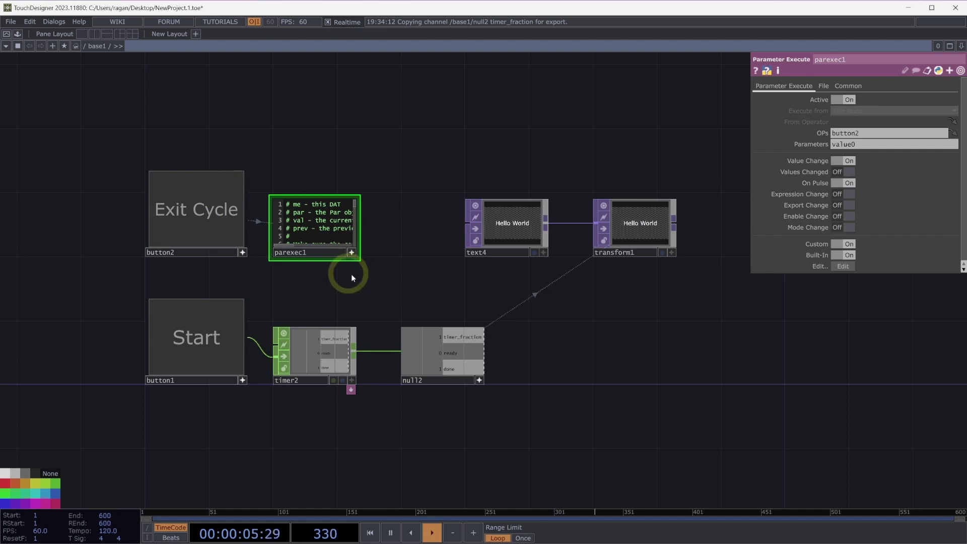
Review parexec1's onValueChange function by highlighting its lines from the if par.eval() condition through return.
{"action": "scroll", "coordinate": [374, 264], "scroll_direction": "up", "scroll_amount": 5}
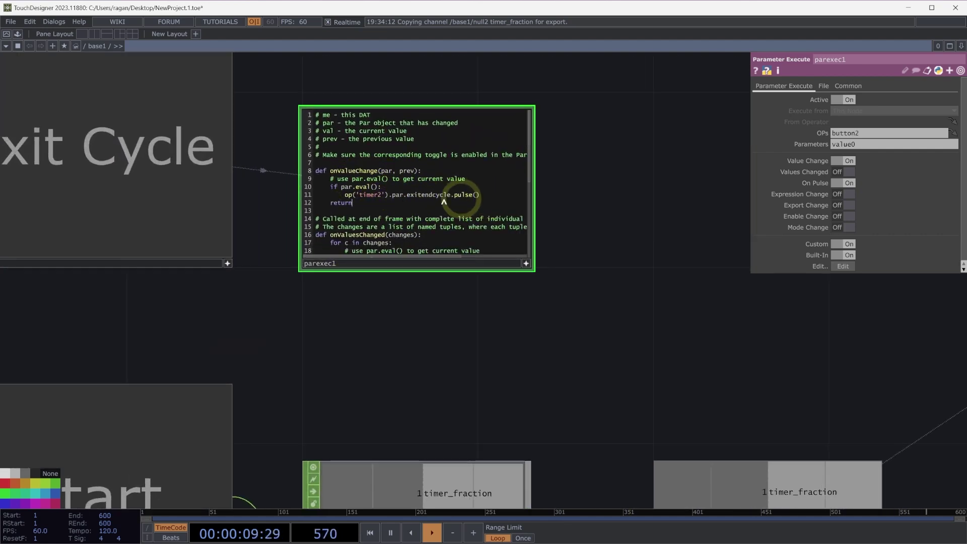
{"action": "left_click_drag", "start_coordinate": [478, 202], "coordinate": [315, 187]}
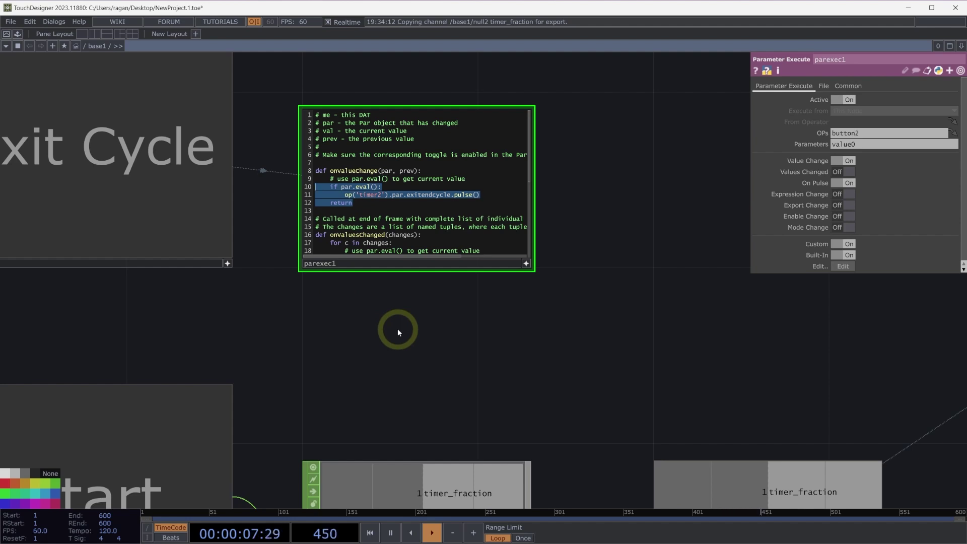
{"action": "scroll", "coordinate": [398, 328], "scroll_direction": "down", "scroll_amount": 5}
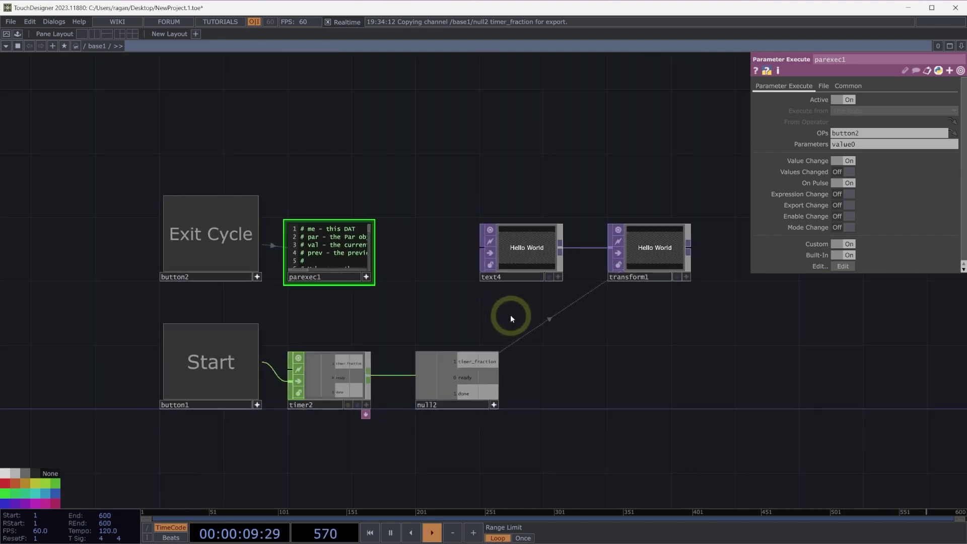